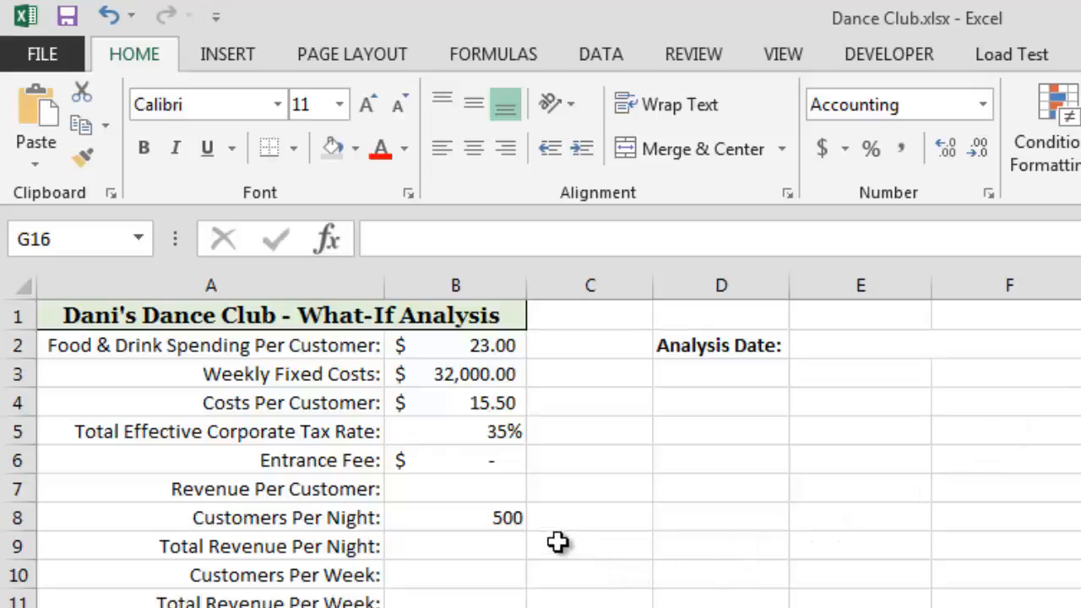
Step: Inspect the formula behind Customers Per Night in B8 and the Entrance Fee value it references in B6
double_click(501, 517)
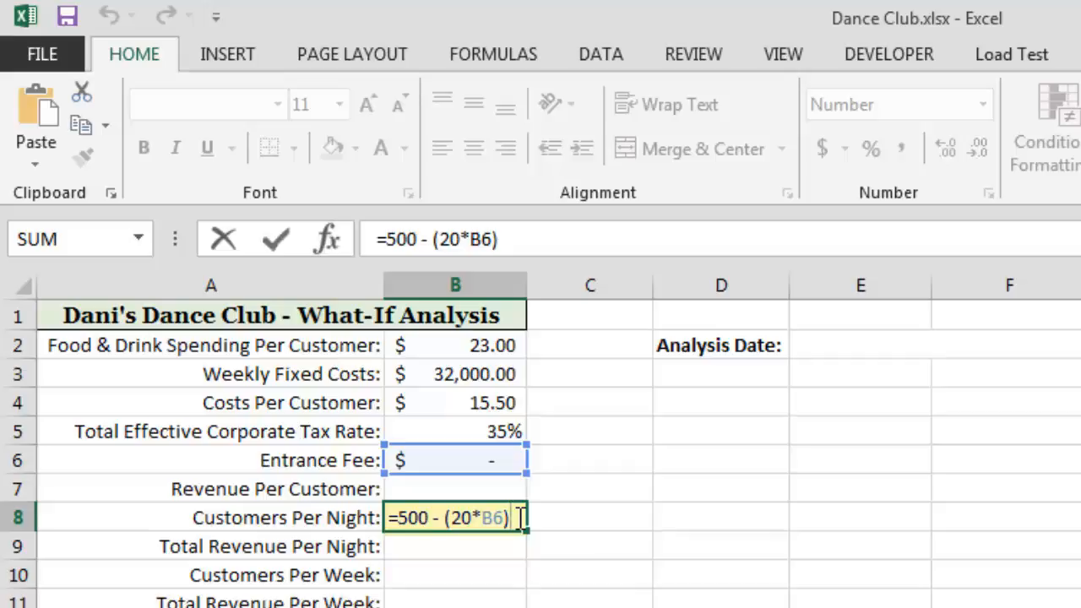
key(Return)
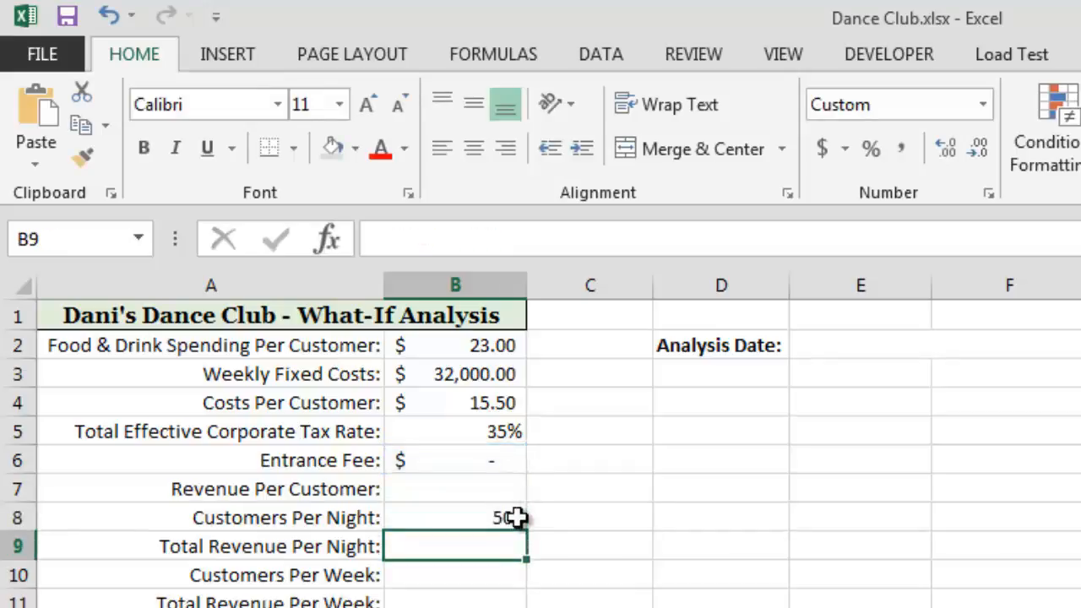
click(483, 461)
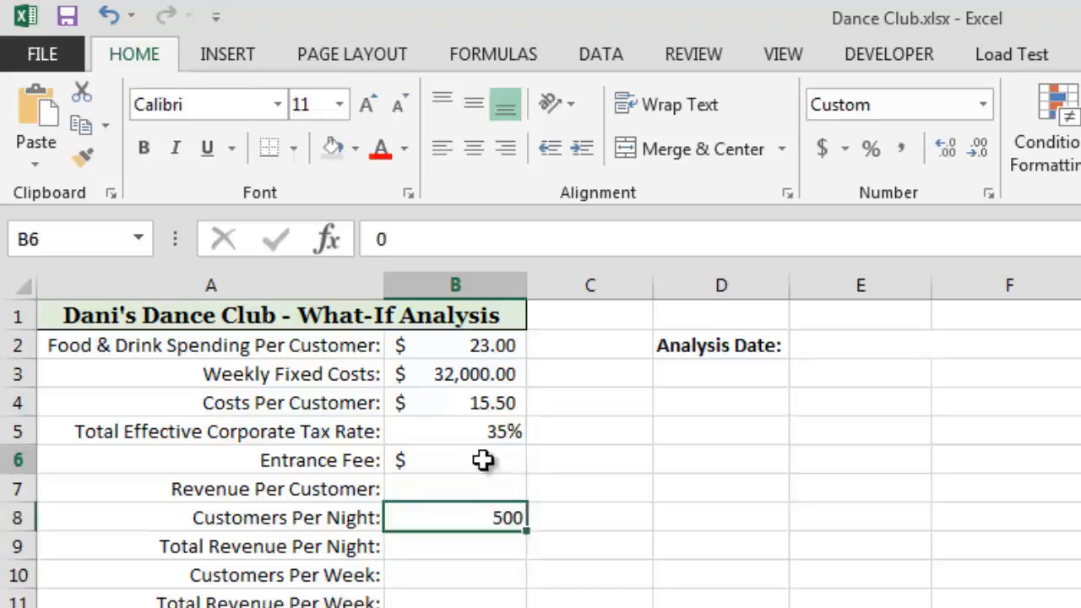
double_click(483, 460)
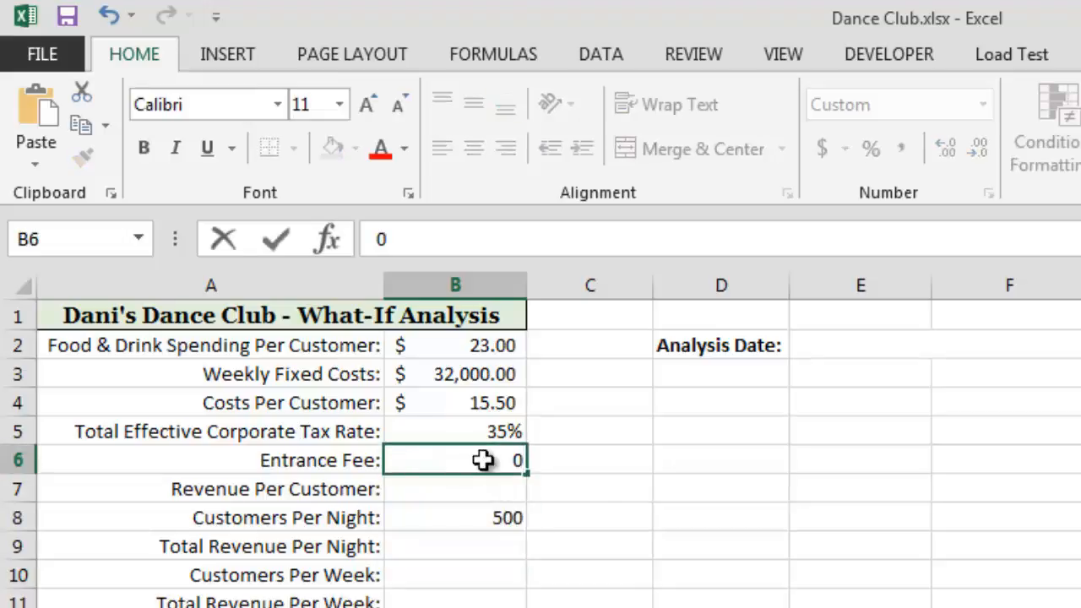
key(Return)
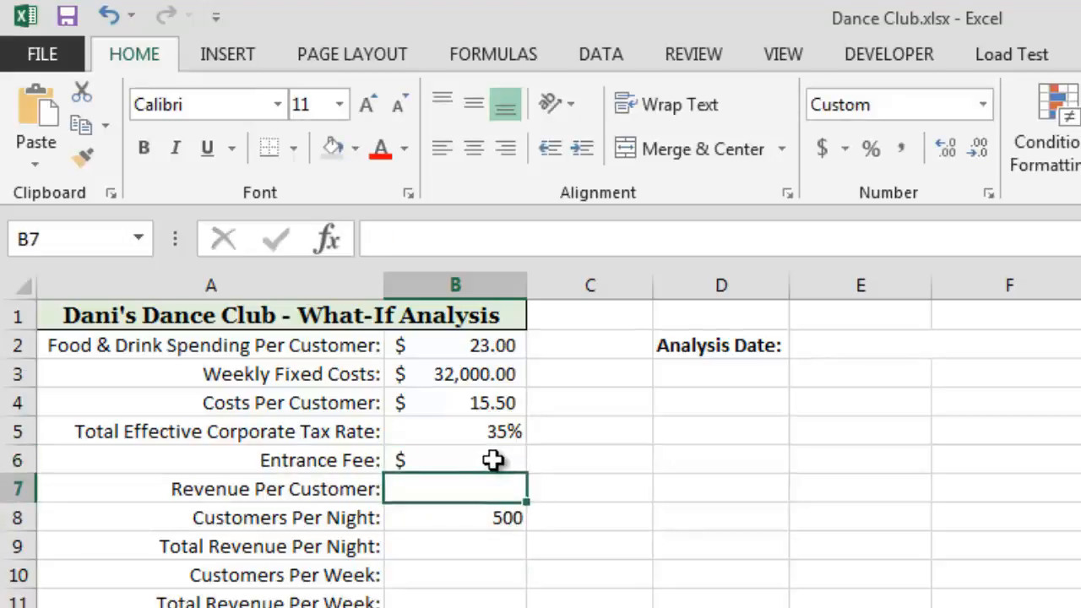
Step: Try an Entrance Fee of 10 and then 25 in B6 to test the Customers Per Night formula
click(493, 460)
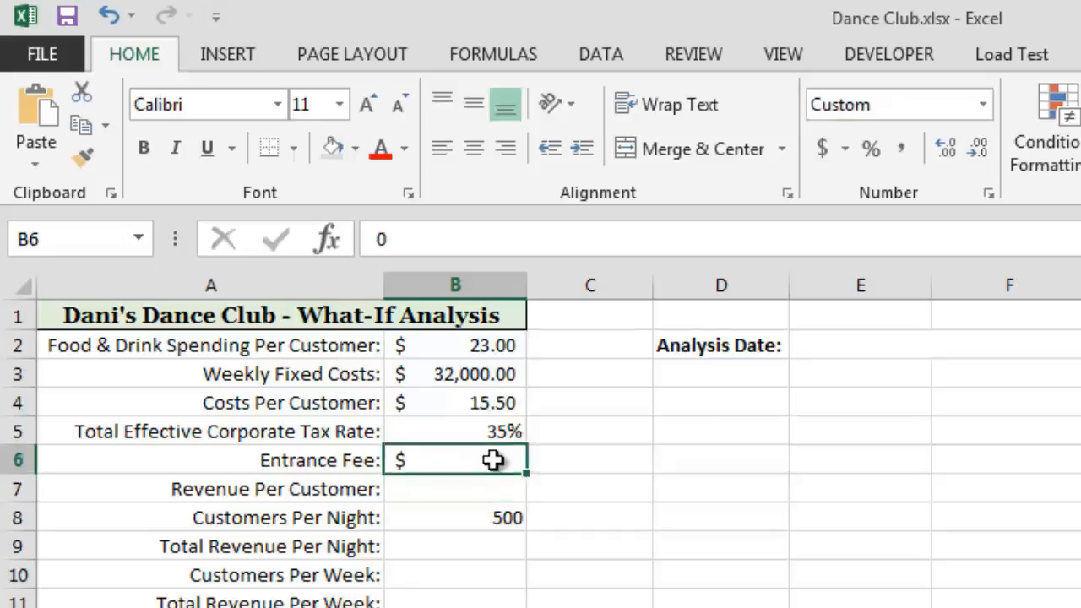
text(10)
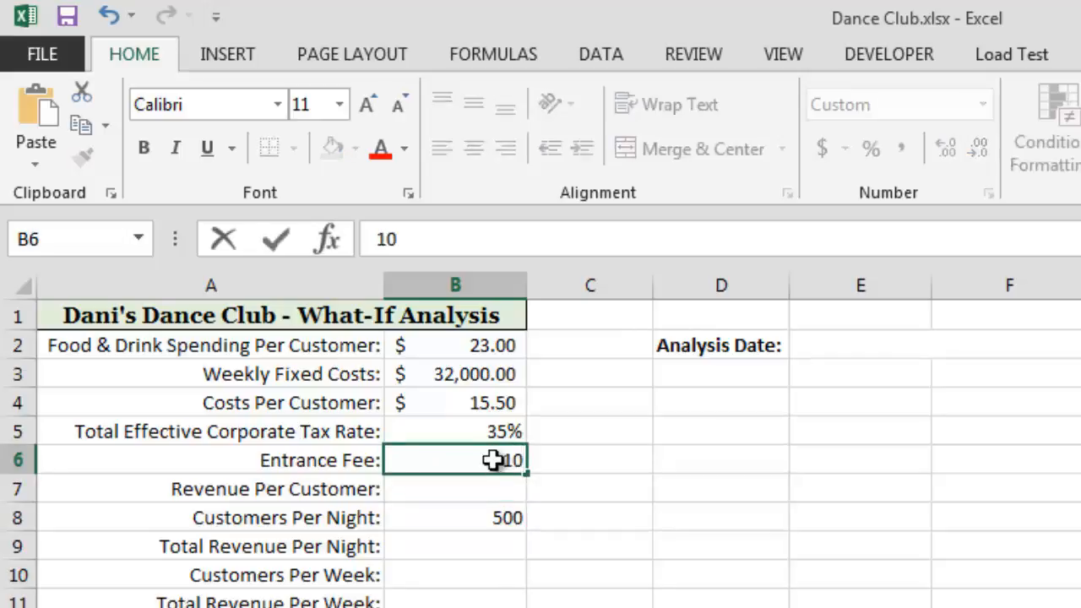
key(Return)
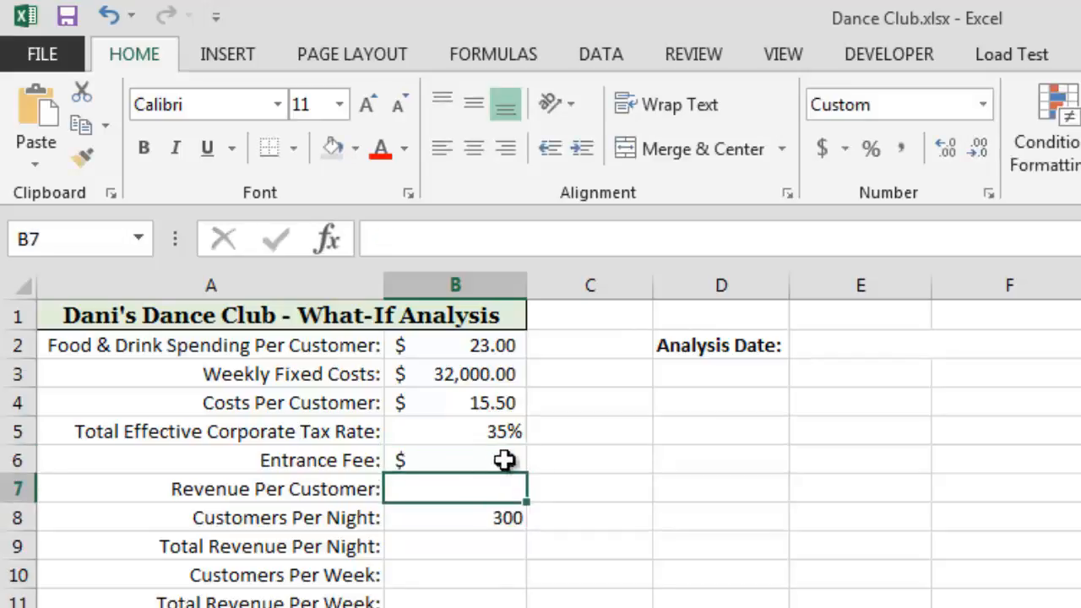
click(444, 458)
text(25)
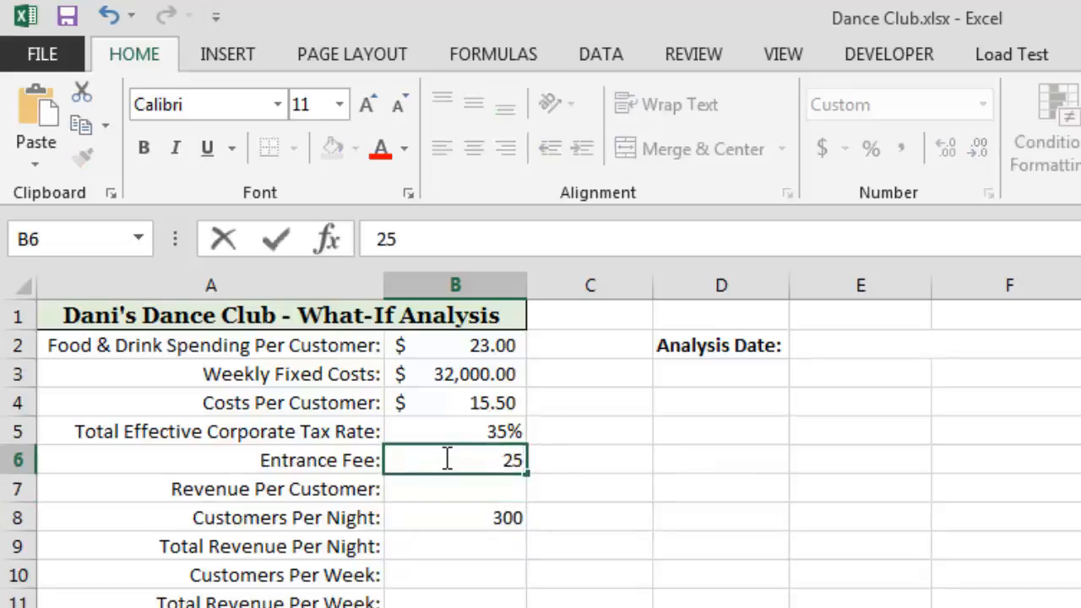
key(Return)
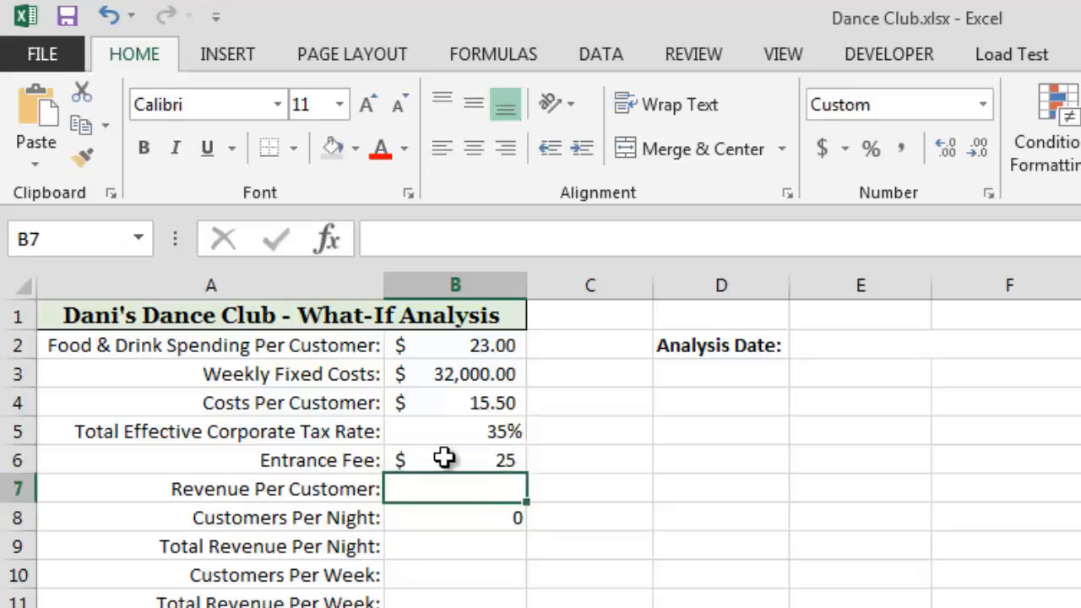
Step: Reset the Entrance Fee in B6 to 0
click(444, 458)
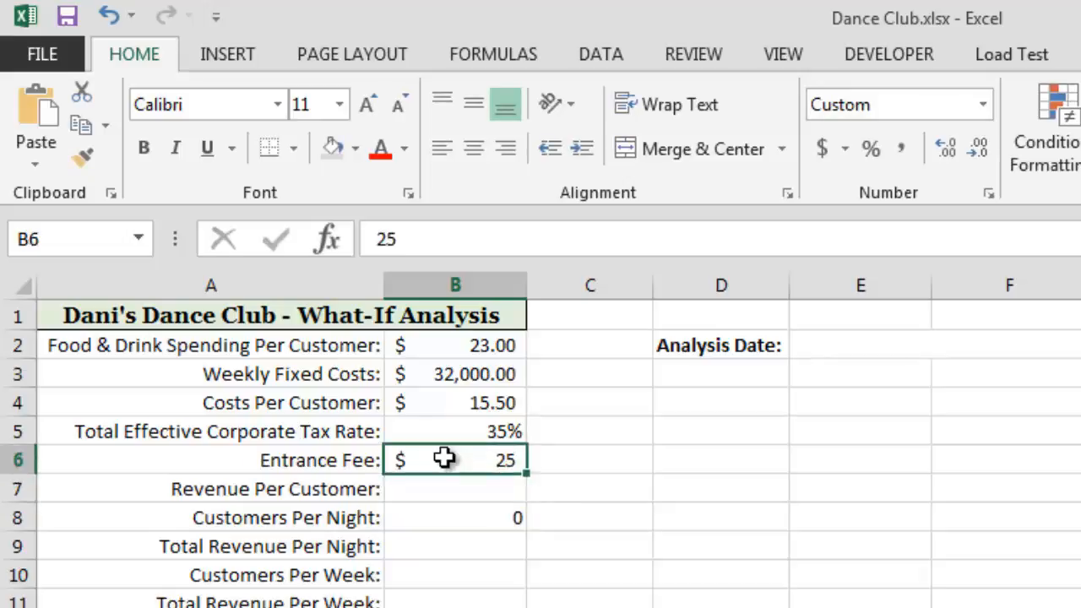
text(0)
key(Return)
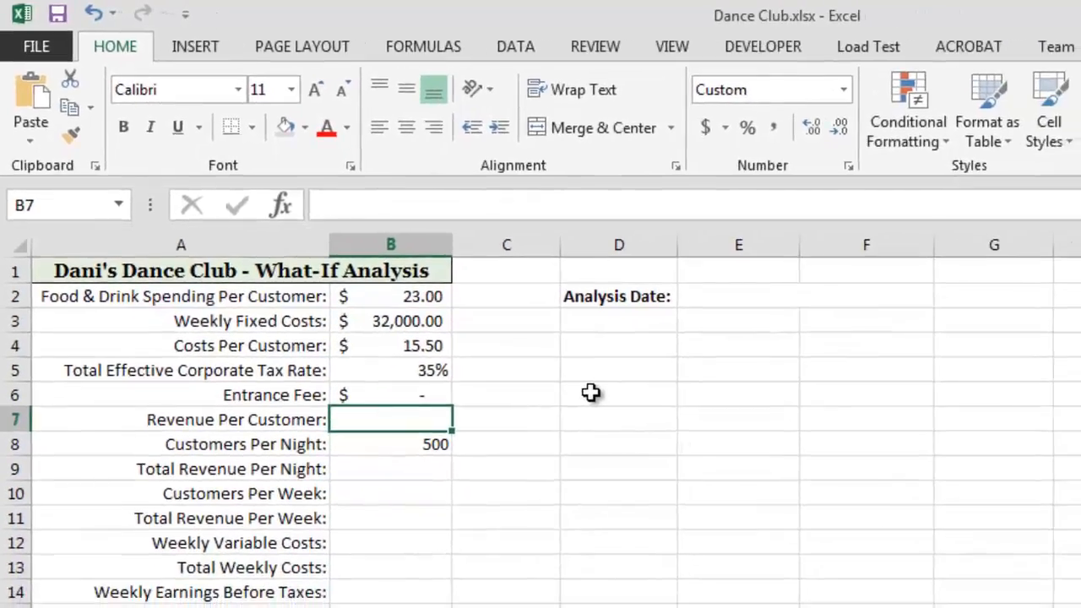
Step: Enter the formula =TODAY() in the merged cell E2 beside the Analysis Date label
click(693, 296)
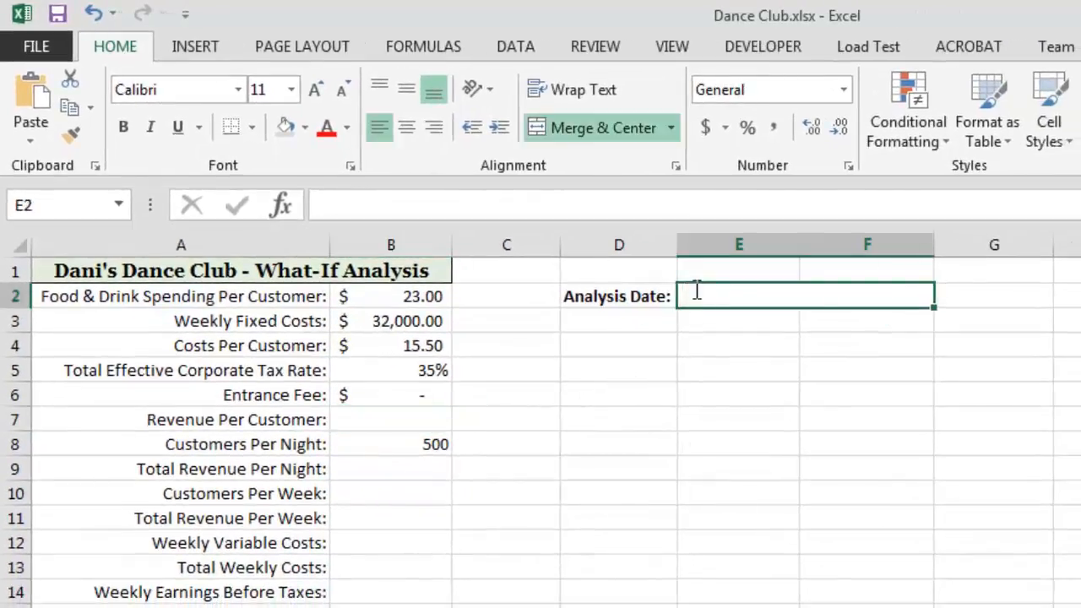
text(=TODAY)
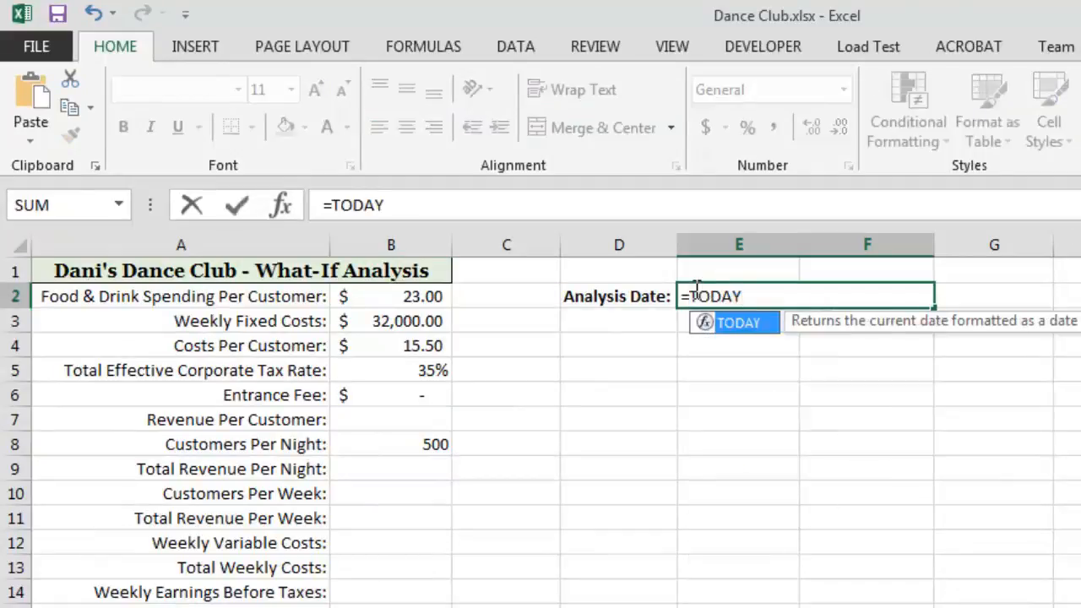
text(())
key(Return)
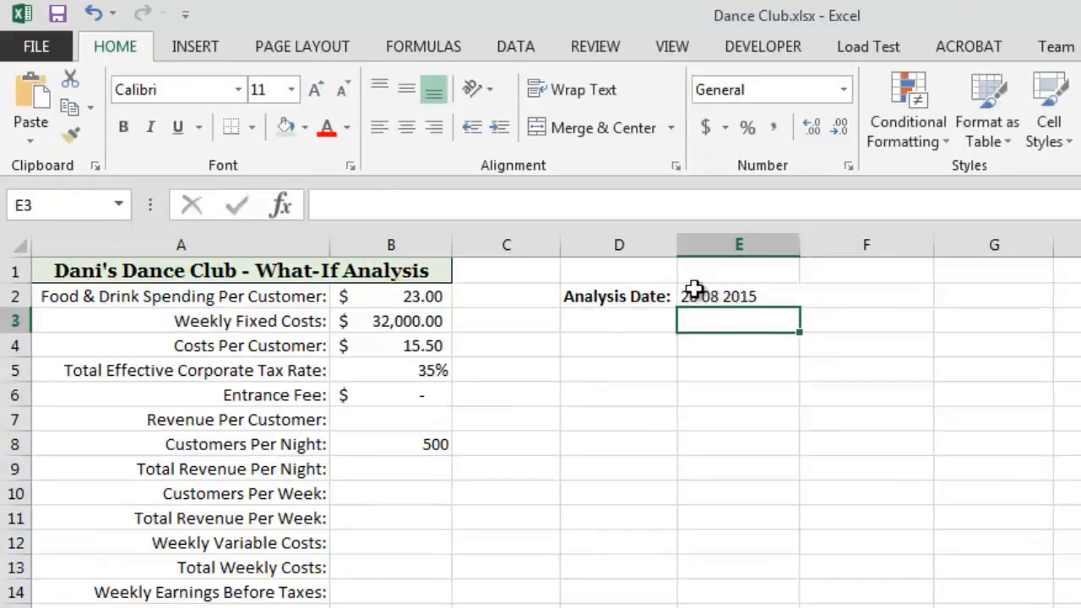
Step: Enter the formula =NOW() as the Analysis Date in E2
click(720, 293)
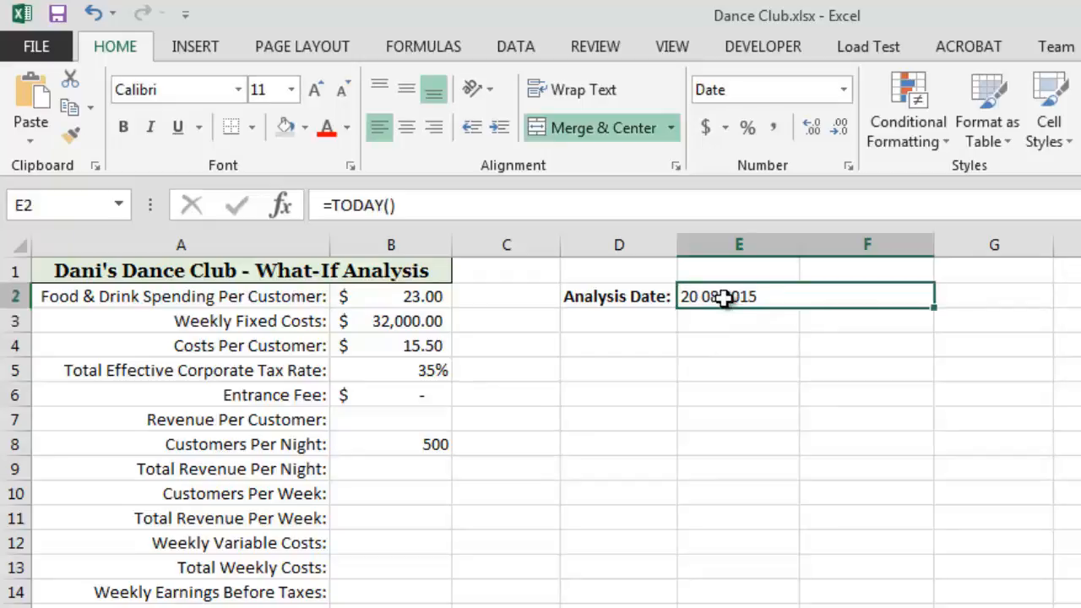
text(=NOW())
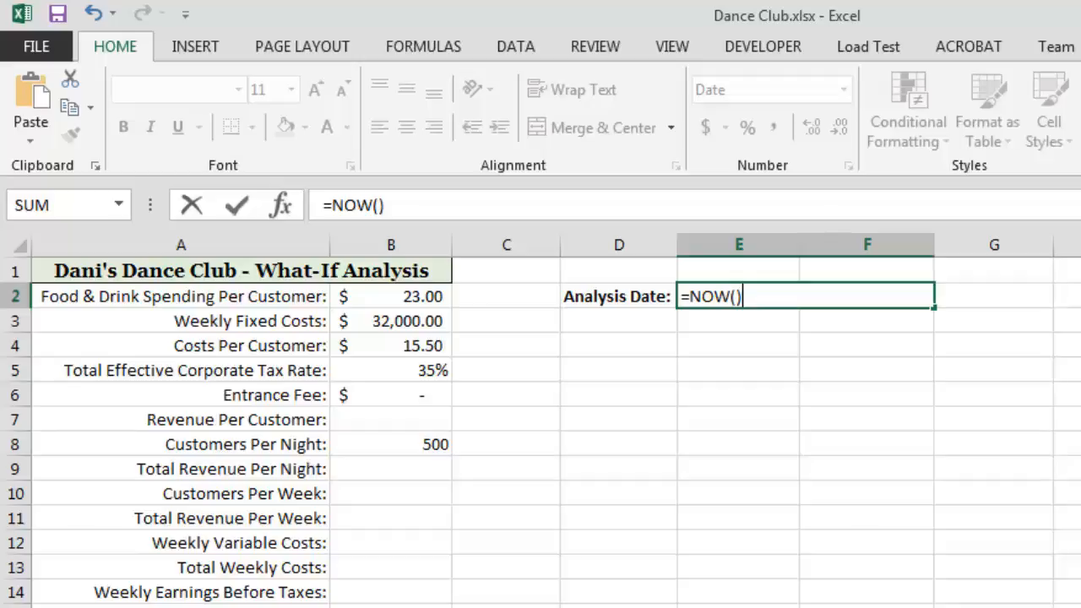
key(Return)
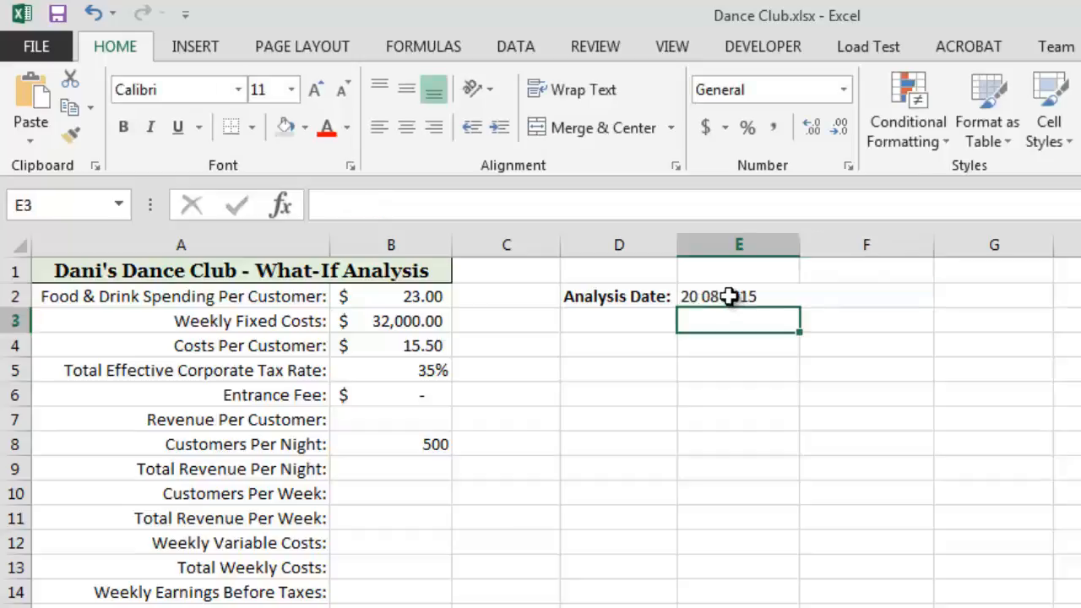
Step: Format the Analysis Date in E2 as an indented Long Date and narrow column F slightly
click(729, 299)
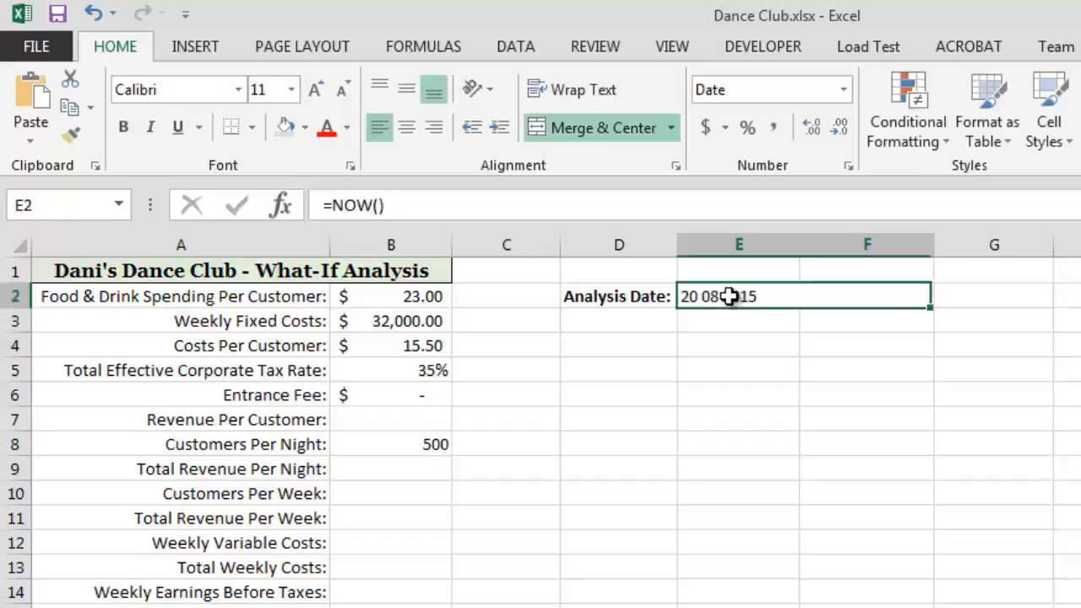
click(843, 89)
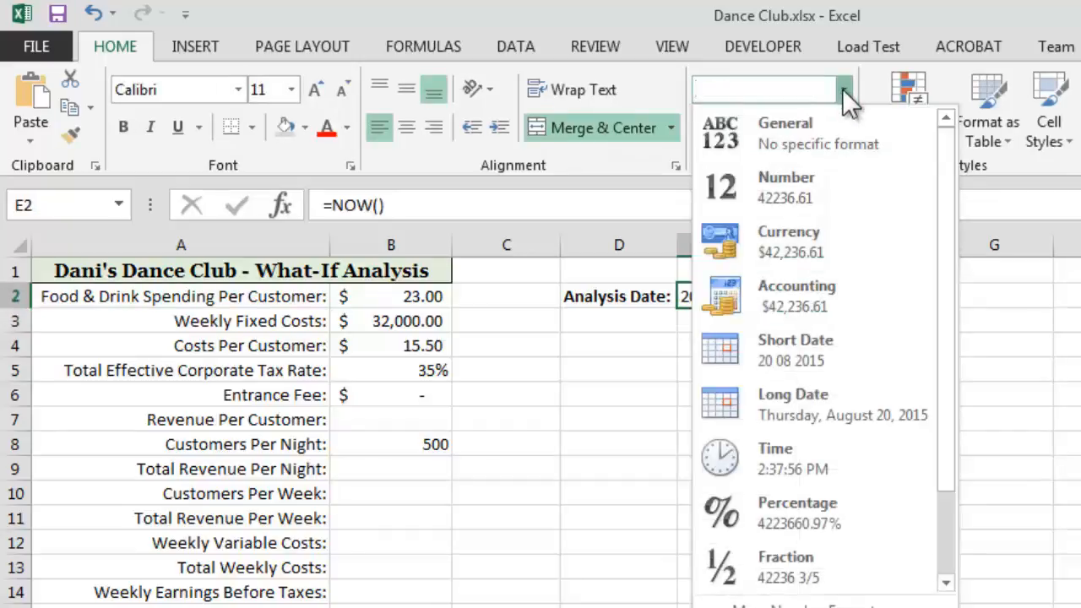
click(818, 407)
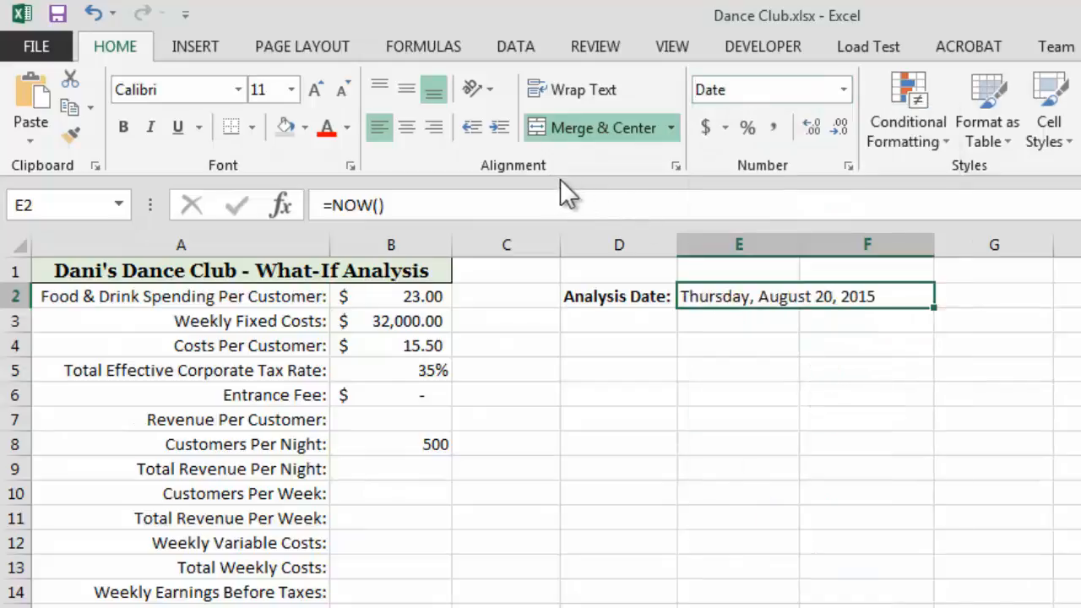
click(500, 126)
drag(934, 244, 917, 244)
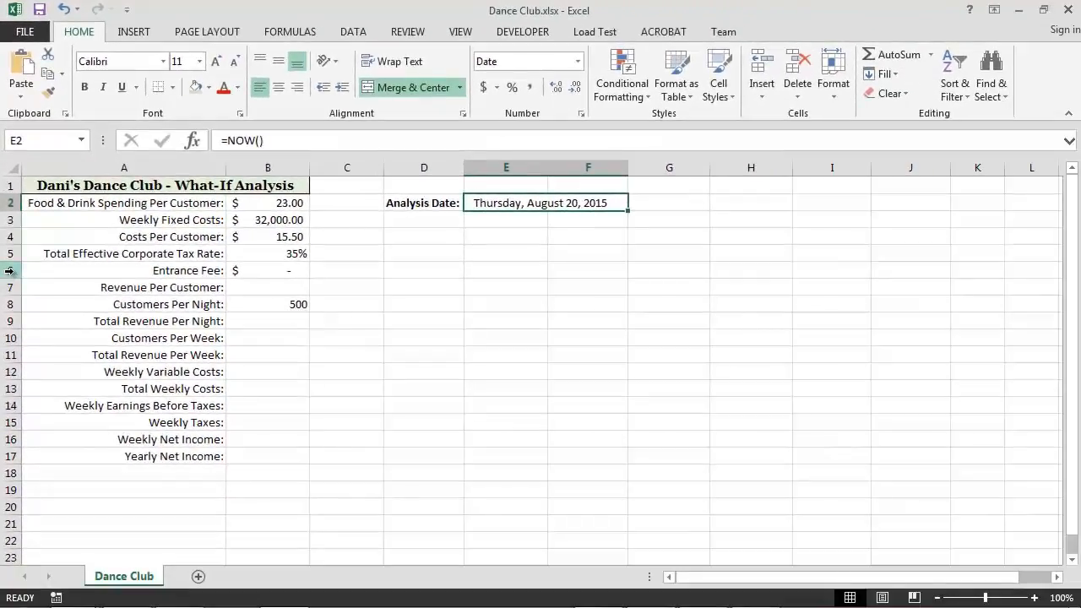
Step: Insert a blank row above each of the Entrance Fee, Weekly Variable Costs and Weekly Earnings Before Taxes rows
right_click(10, 271)
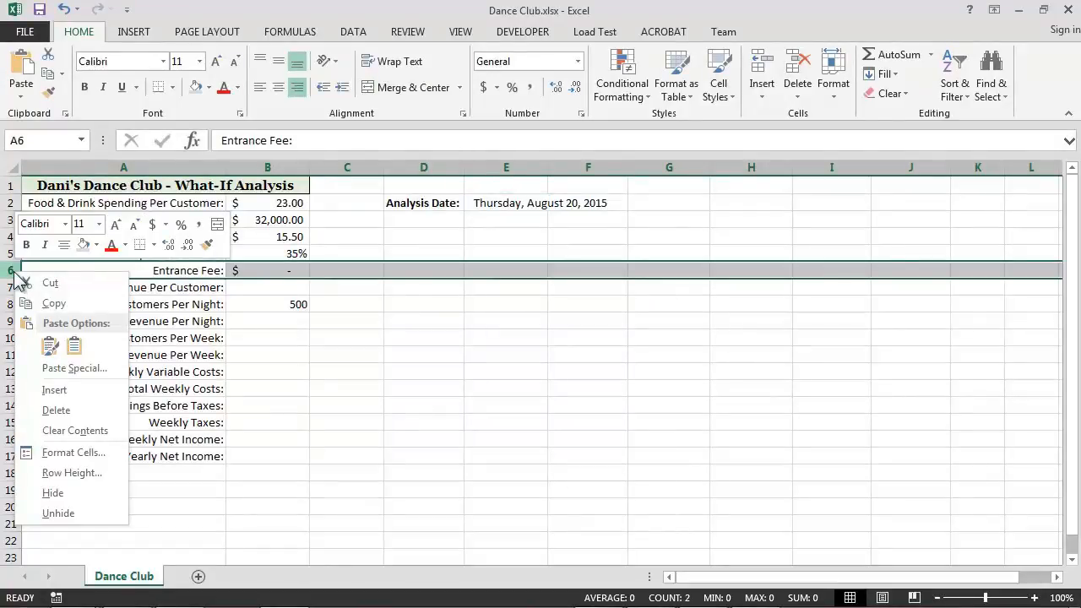
click(71, 390)
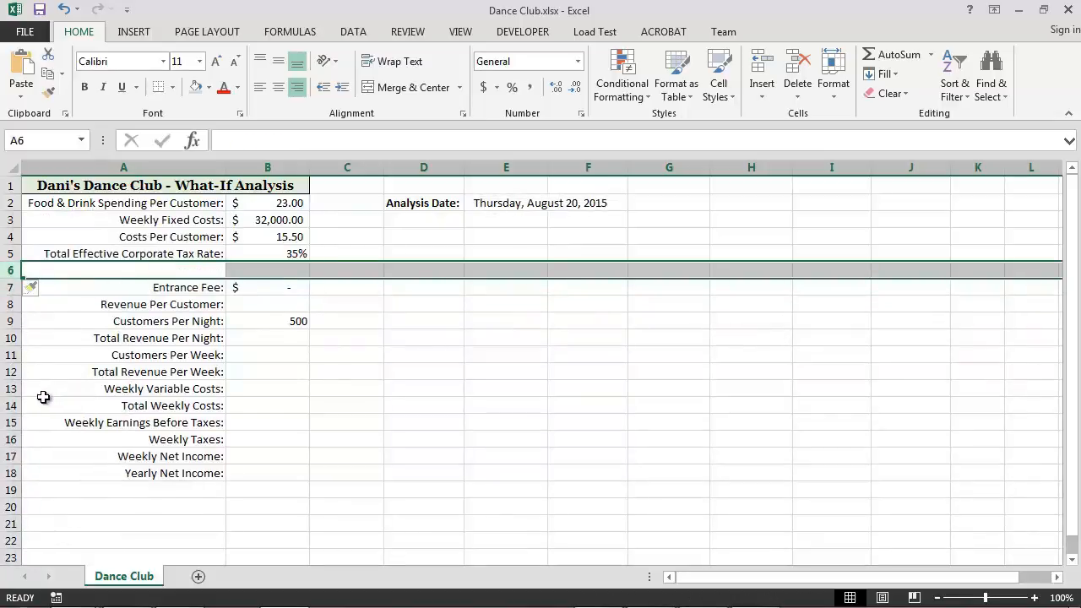
right_click(13, 389)
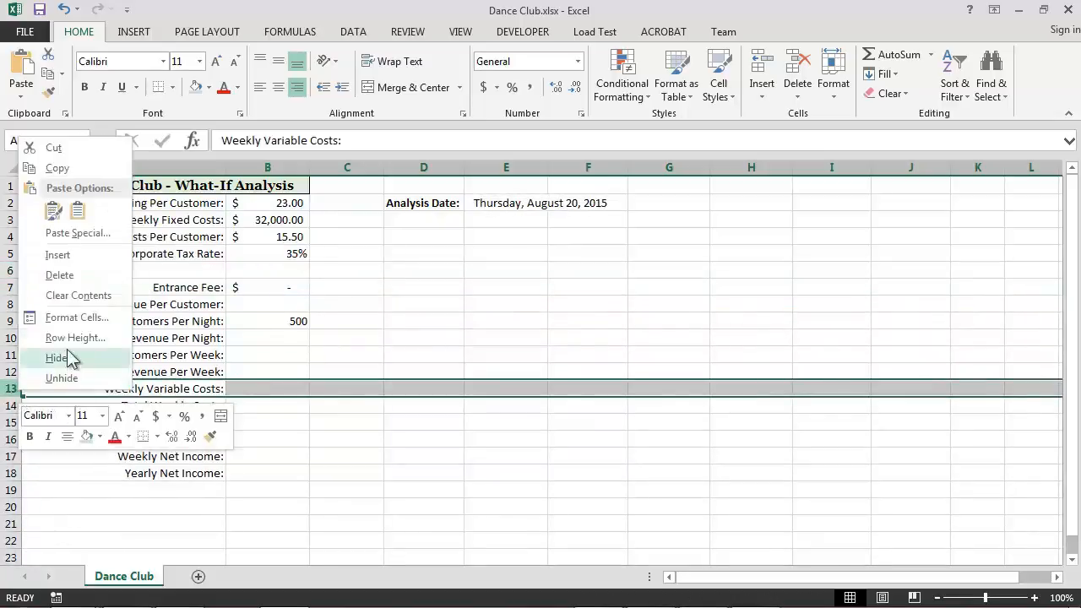
click(72, 254)
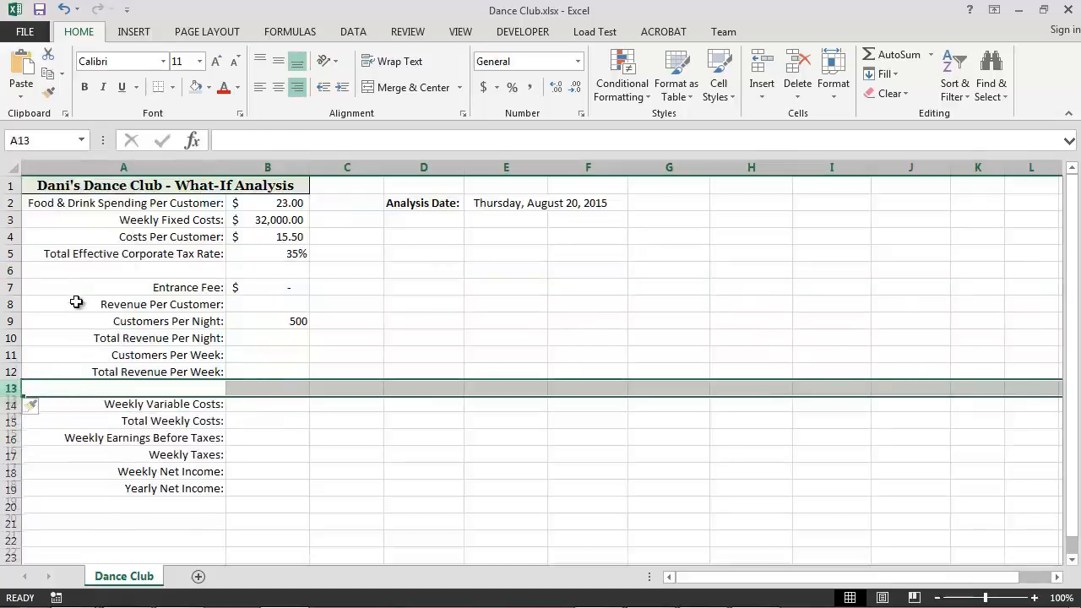
right_click(12, 438)
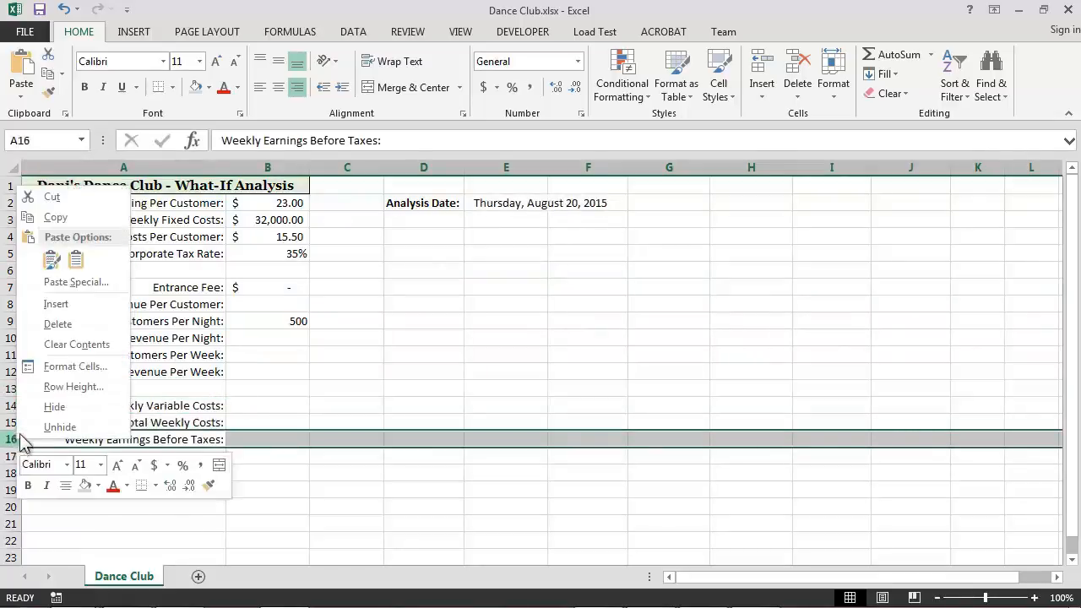
click(55, 304)
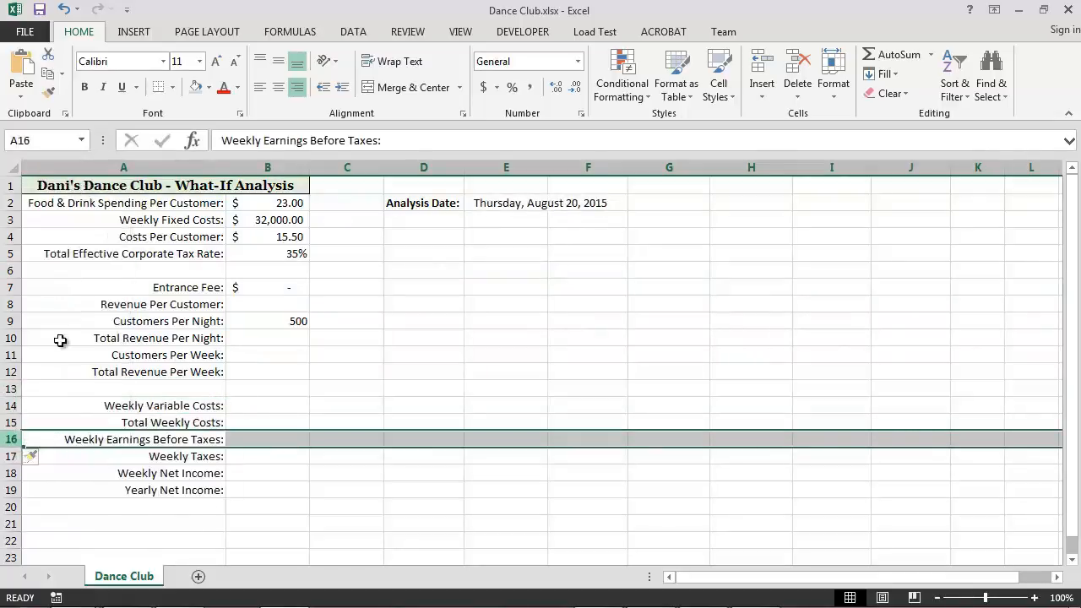
Step: Fill the three blank separator rows 6, 13 and 16 with light grey
ctrl+click(24, 389)
ctrl+click(17, 270)
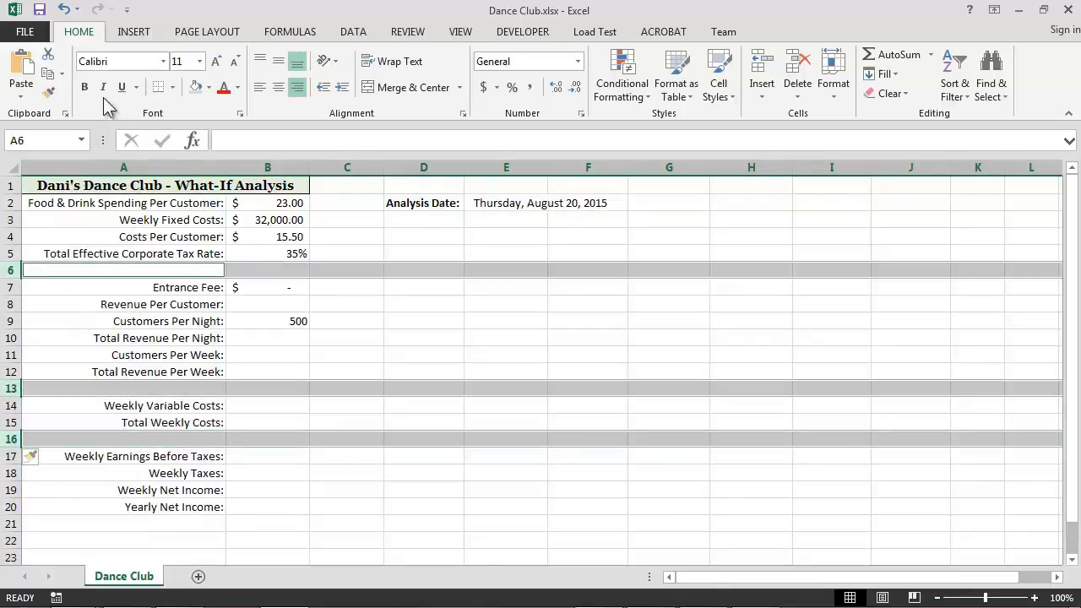
click(208, 87)
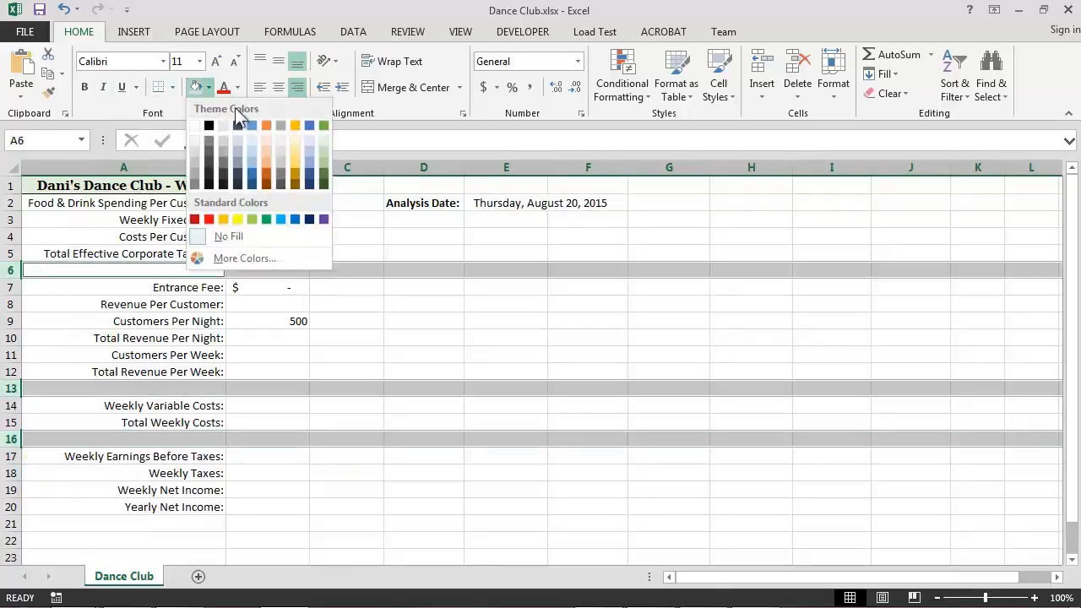
click(197, 152)
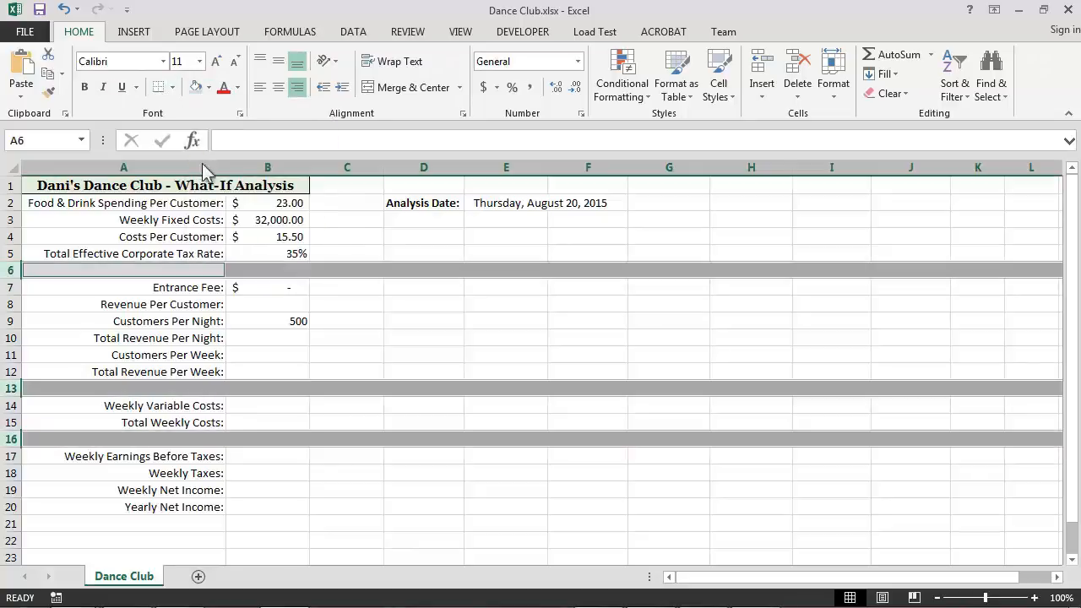
click(181, 304)
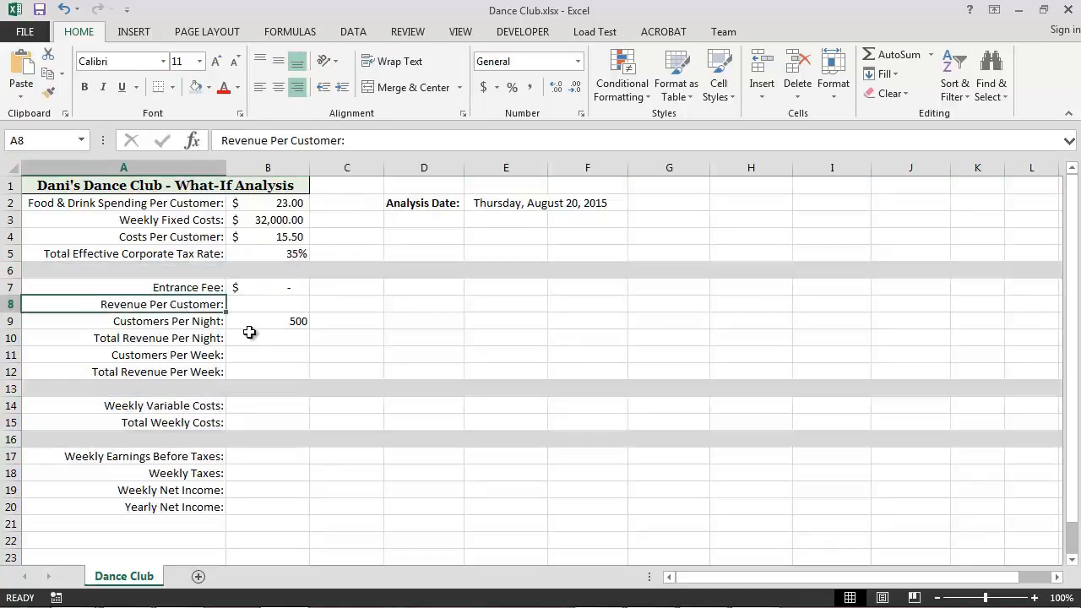
Step: Insert a blank column before the label column A
right_click(144, 169)
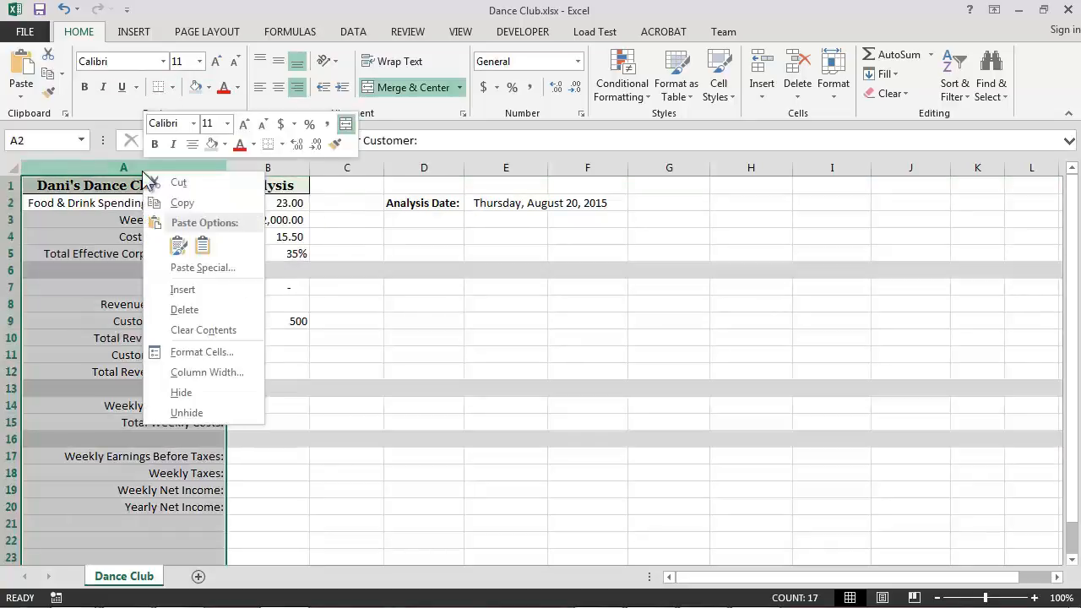
click(181, 289)
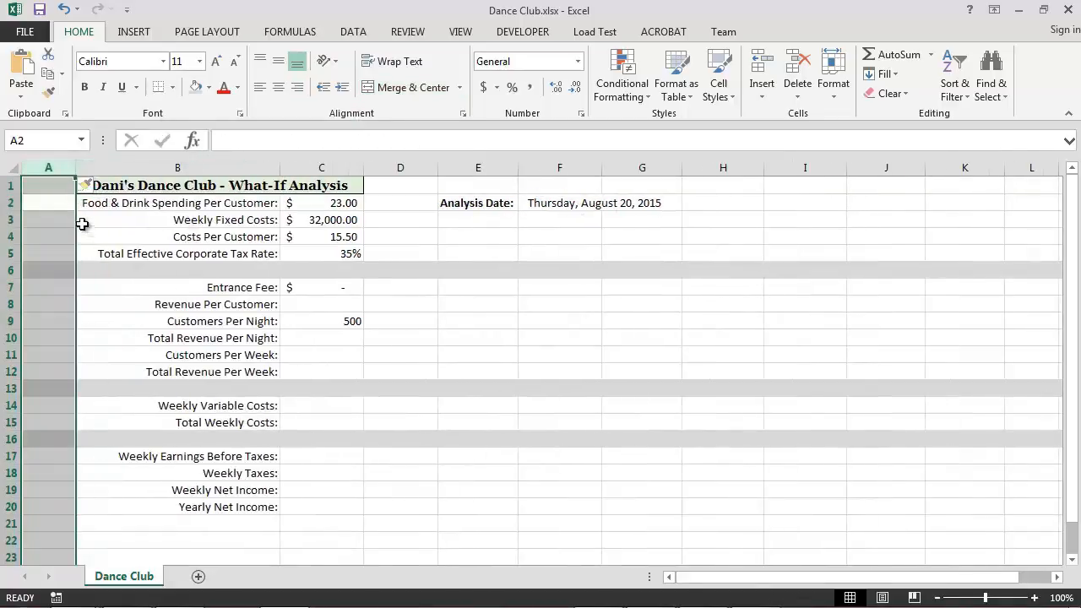
click(62, 206)
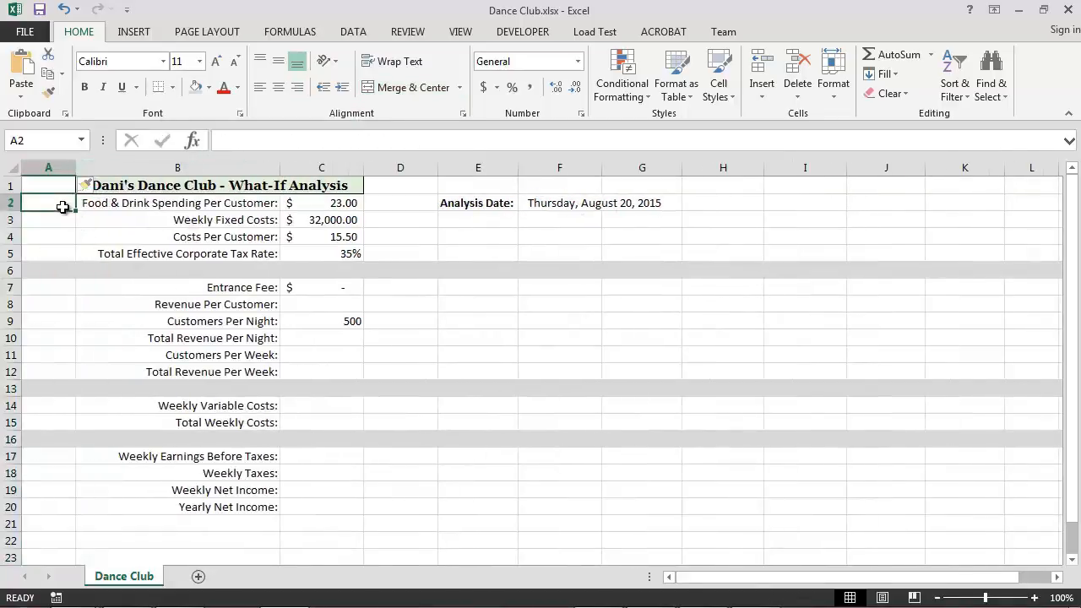
Step: Enter the section labels Constants in A2, Revenue Data in A7, Cost Data in A14 and Income Data in A17
text(Constant)
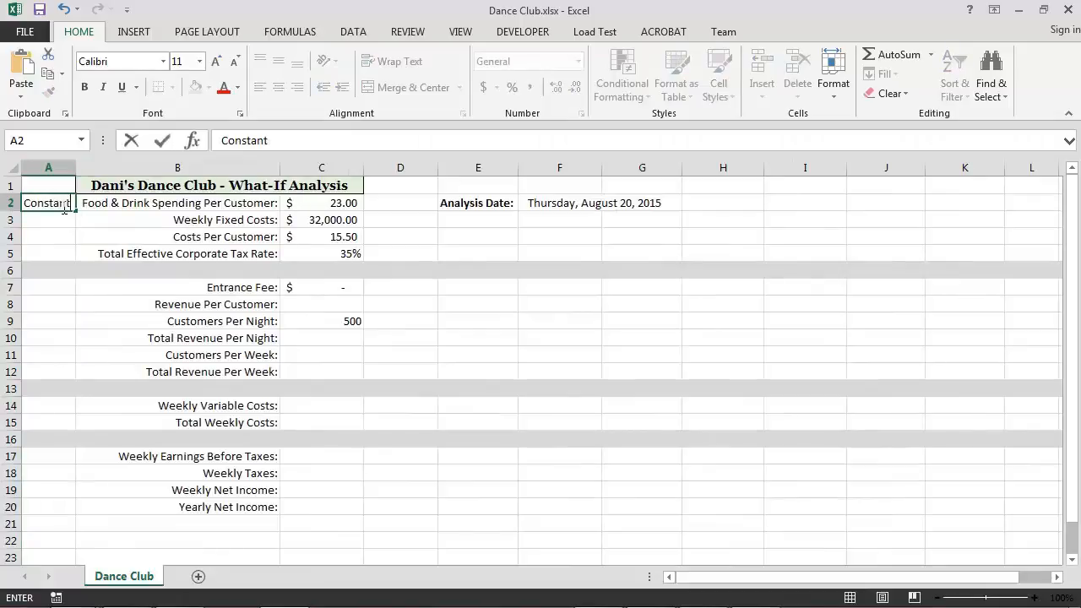
text(s)
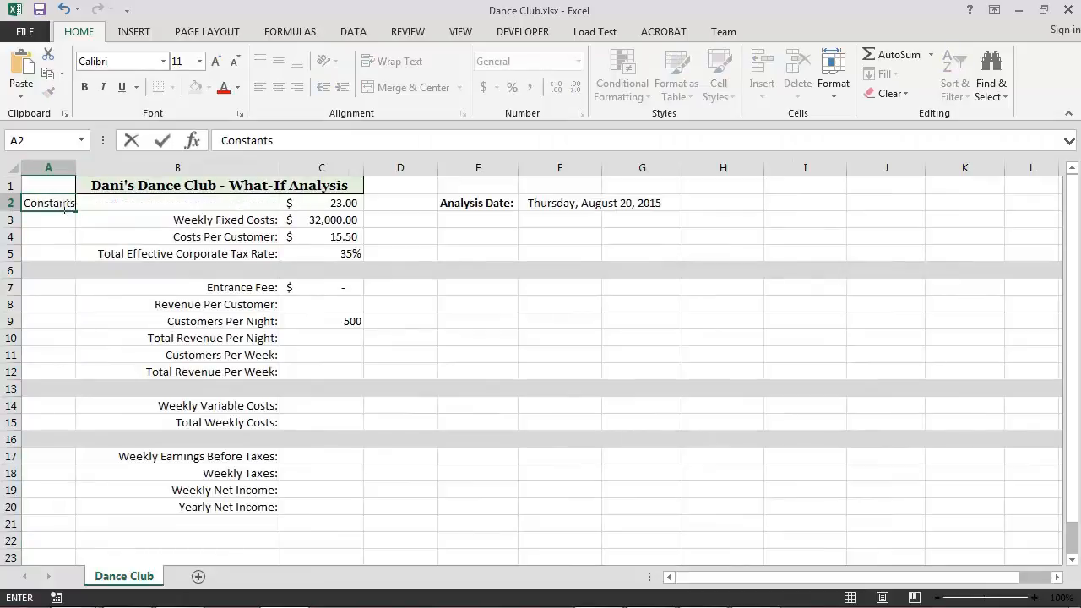
click(50, 289)
text(Reve)
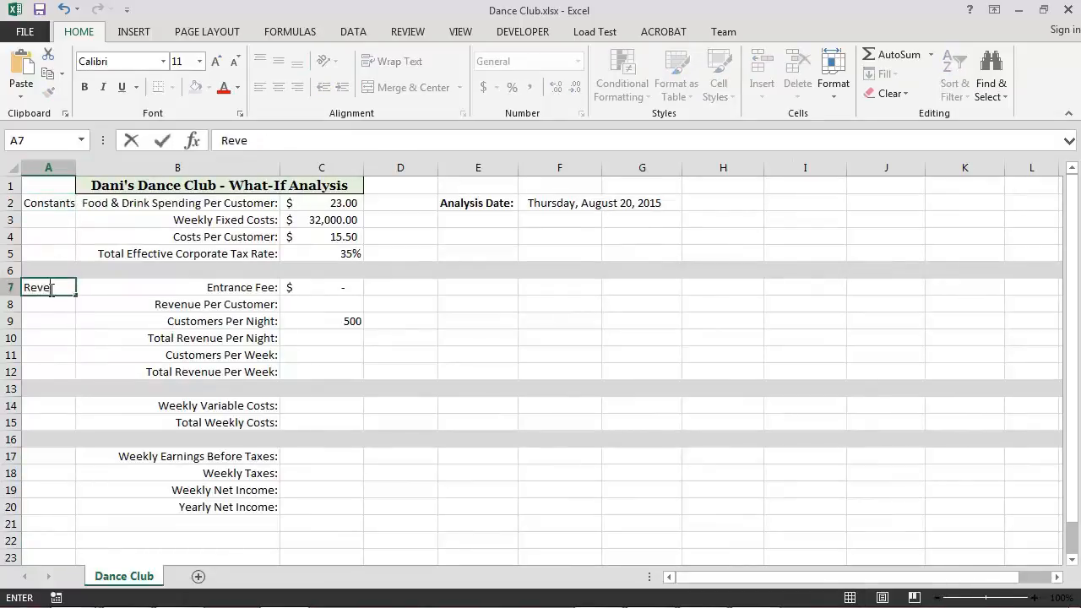
text(nue Data)
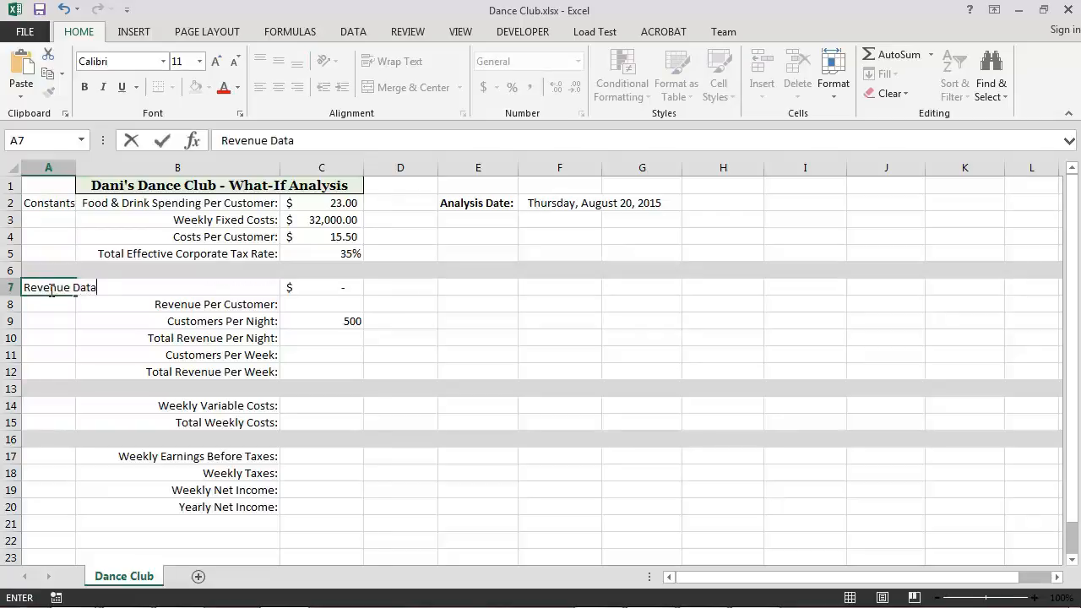
click(48, 406)
text(Co)
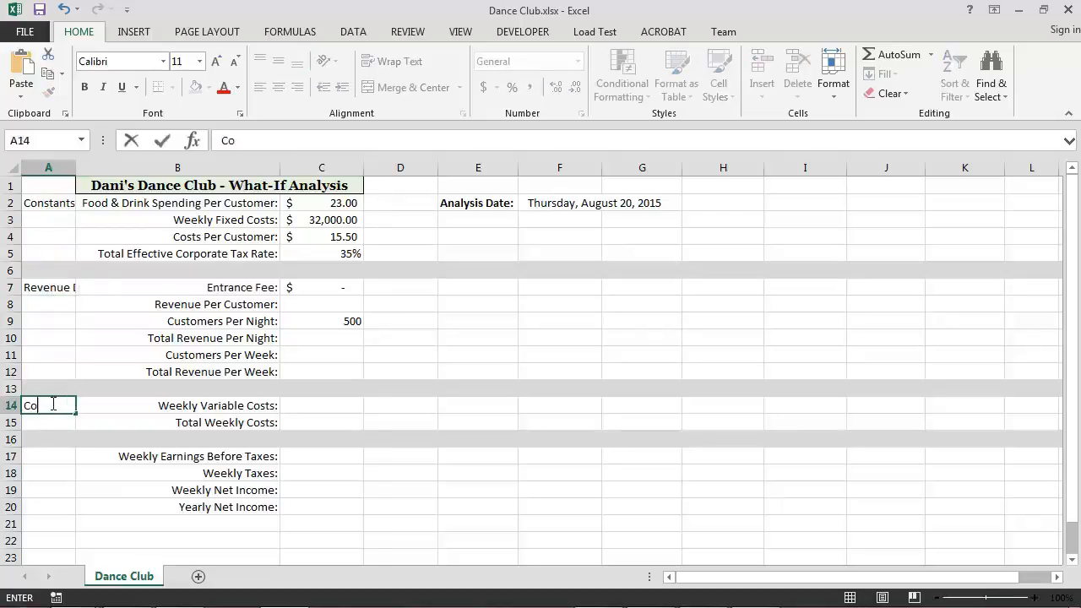
text(st Data)
click(53, 459)
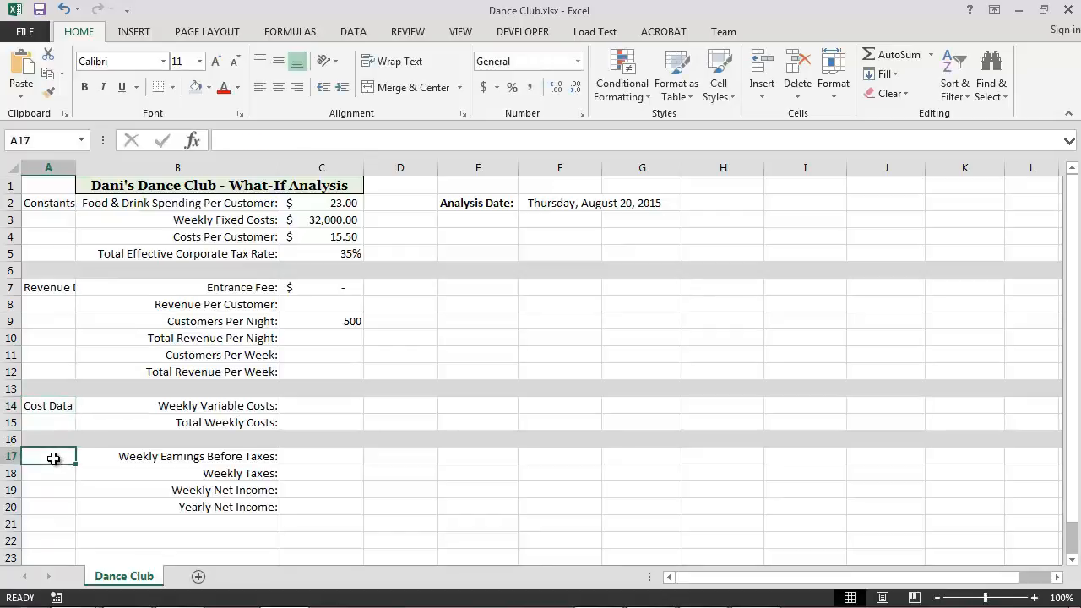
text(Income)
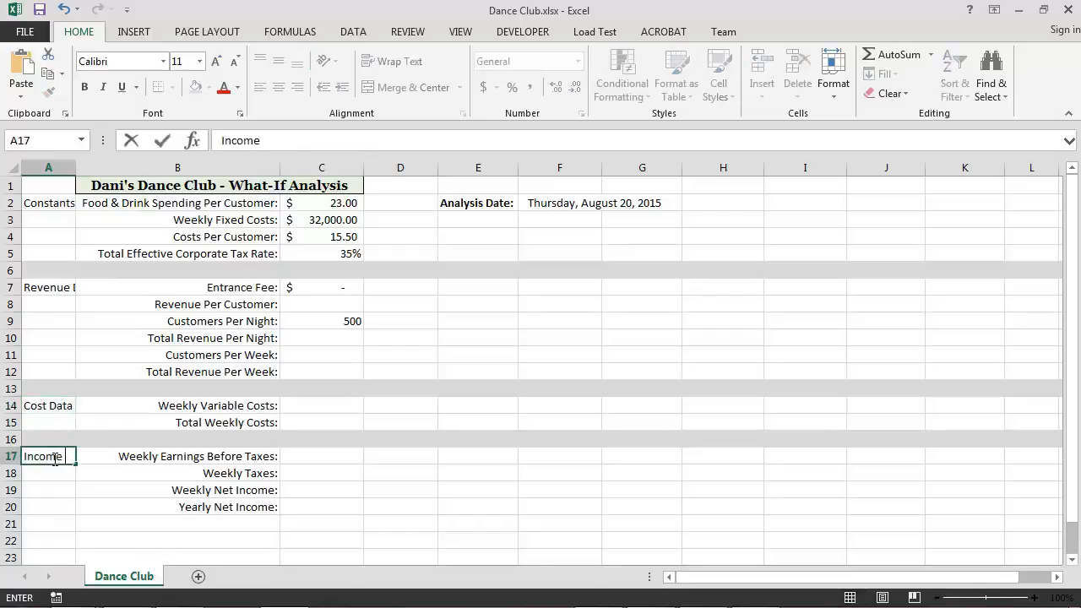
text( Data)
click(56, 481)
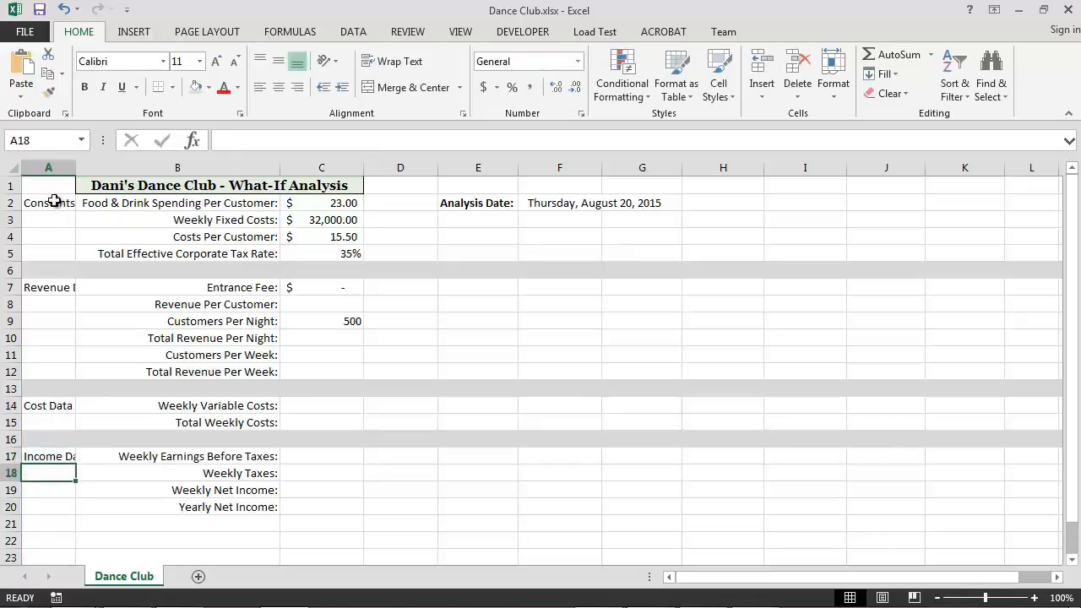
Step: Make column A bold and widen it to fit the section labels
click(57, 168)
key(ctrl+b)
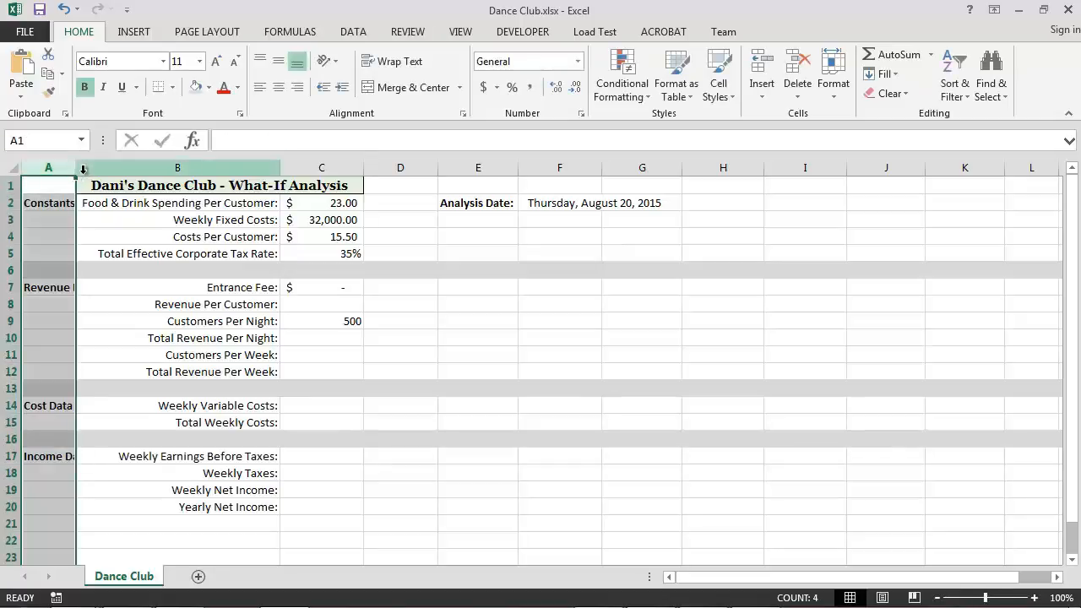
drag(75, 167, 103, 167)
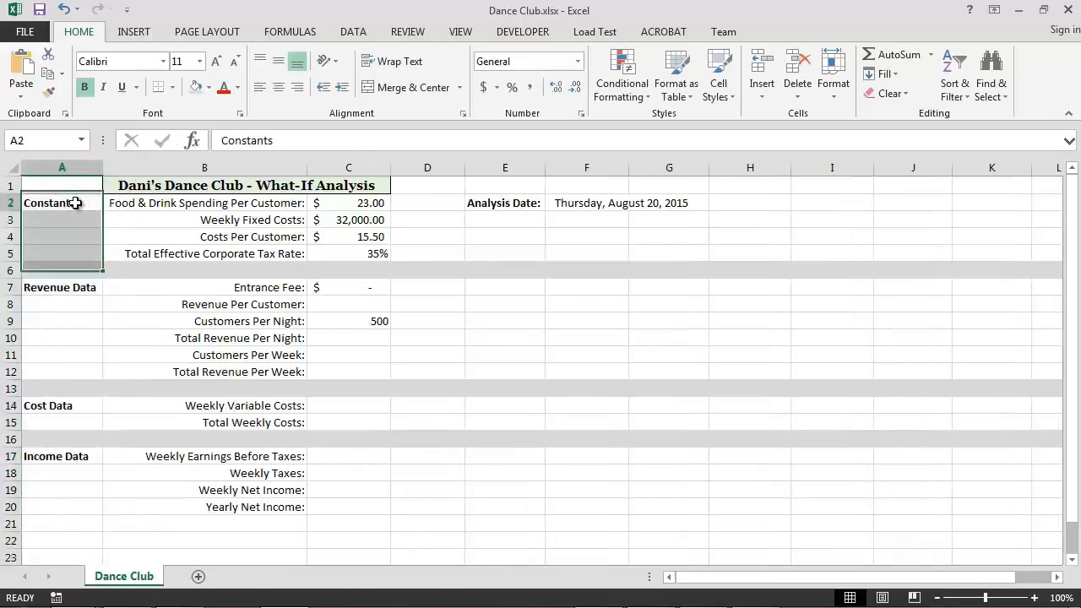
Step: Merge and center the Constants label across A2:A5 and Revenue Data across A7:A12, both aligned to the vertical middle
drag(79, 203, 77, 249)
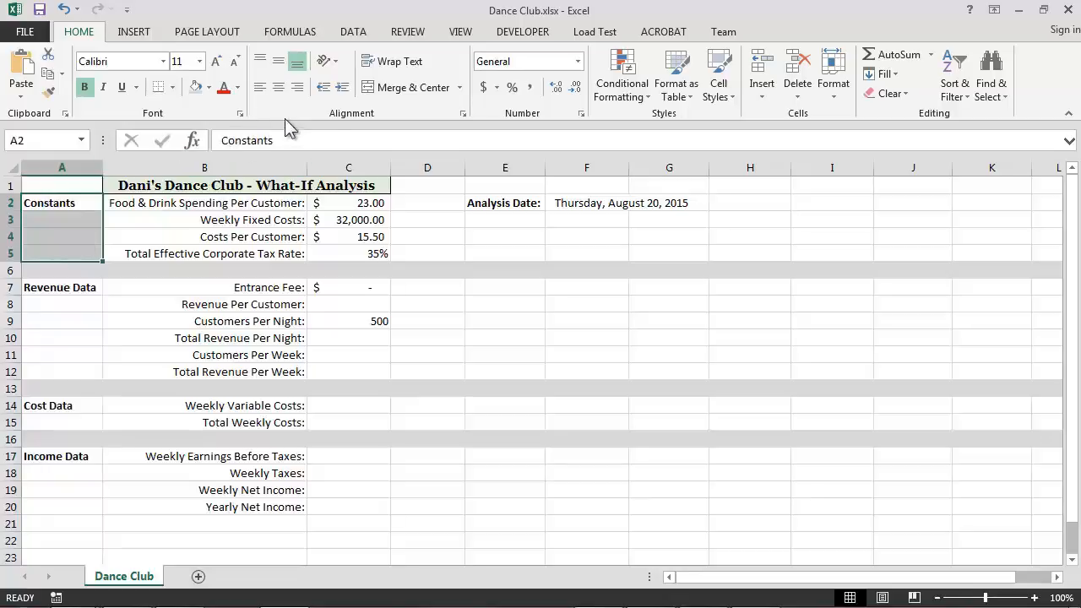
click(397, 87)
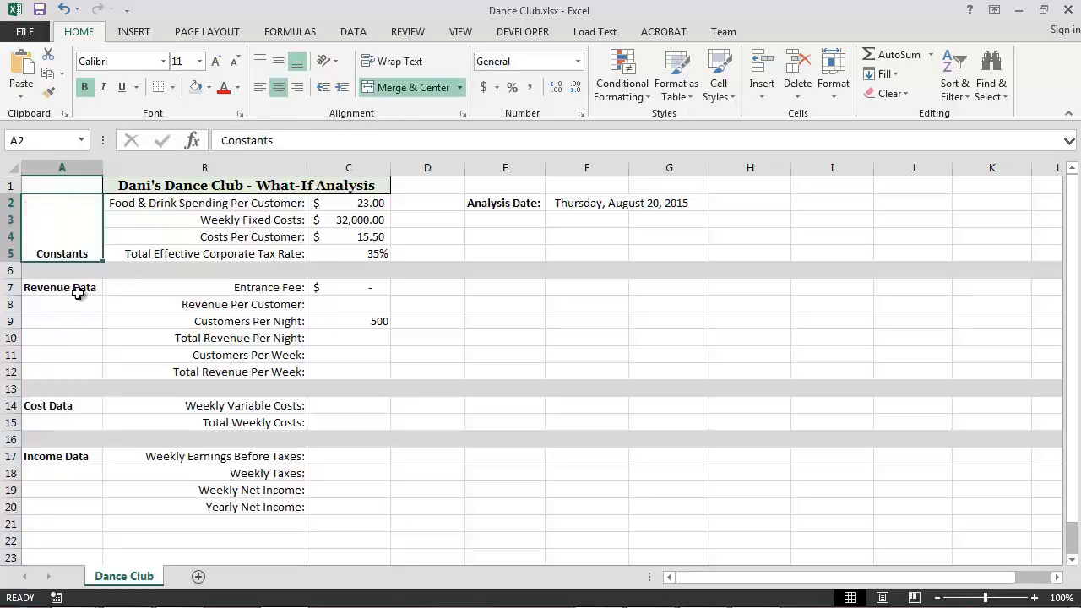
click(278, 60)
drag(79, 291, 79, 369)
click(396, 87)
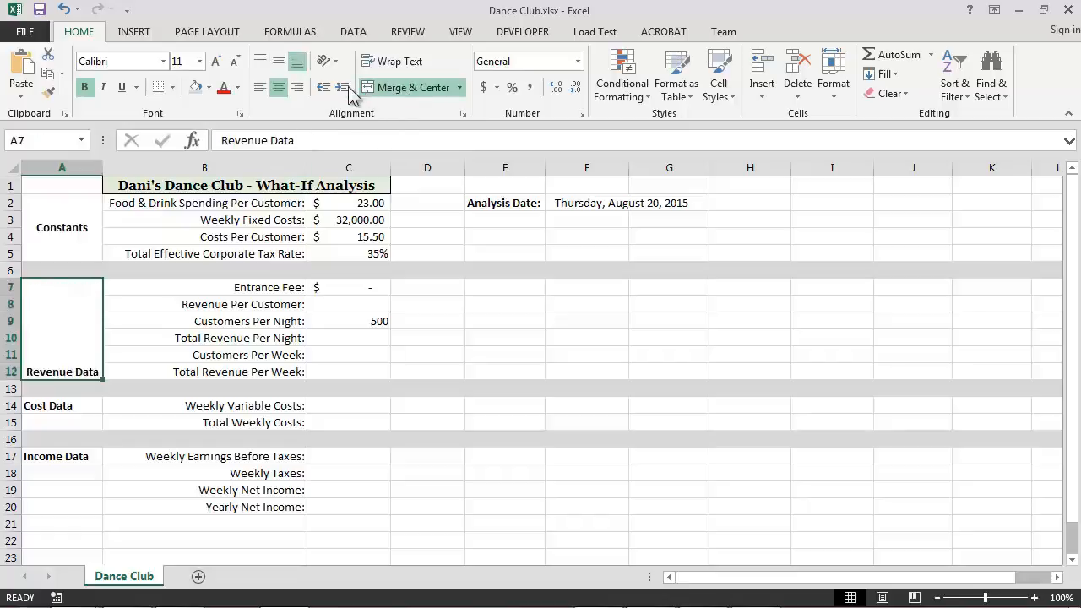
click(278, 60)
Step: Merge and center the Cost Data label across A14:A15 and Income Data across A17:A20, both aligned to the vertical middle
drag(74, 411, 73, 507)
click(401, 88)
click(278, 60)
click(405, 88)
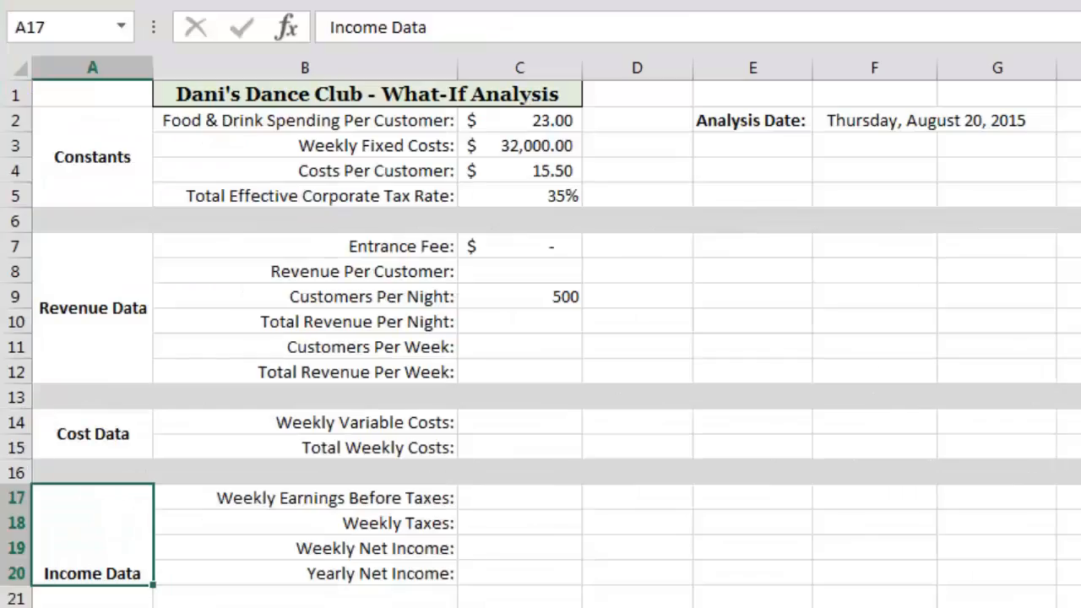
click(278, 61)
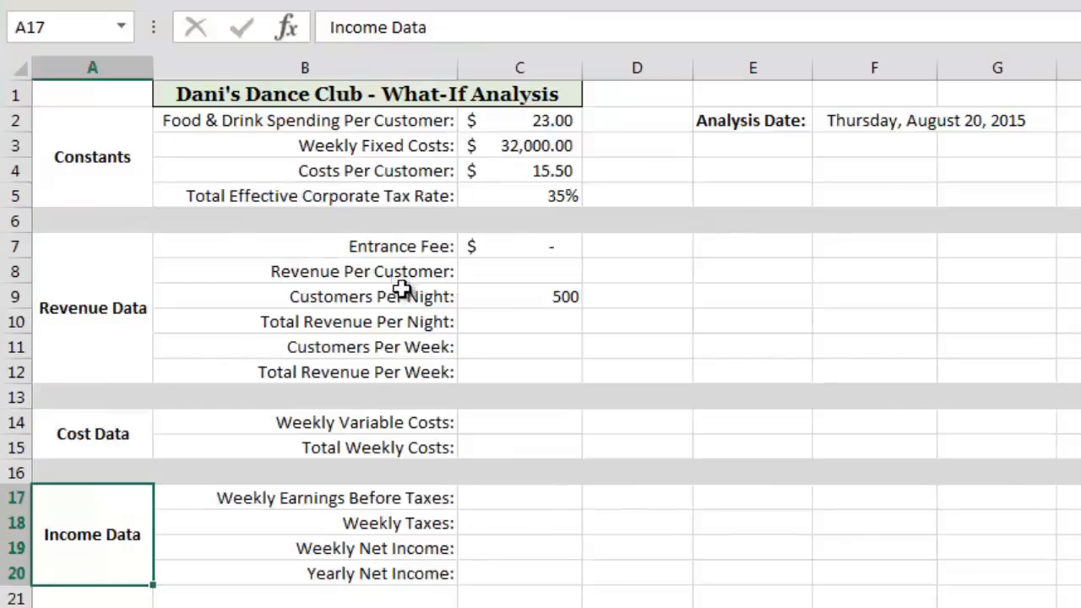
Step: Calculate Revenue Per Customer in C8 with =C7+$C$2, keeping the food and drink spending reference absolute
click(504, 273)
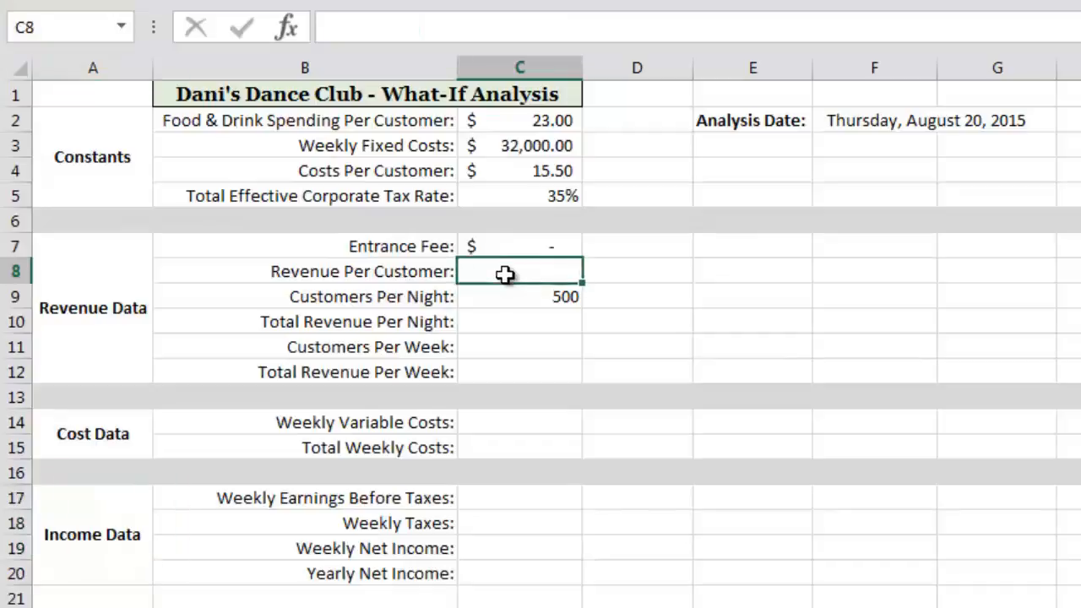
text(=)
key(Up)
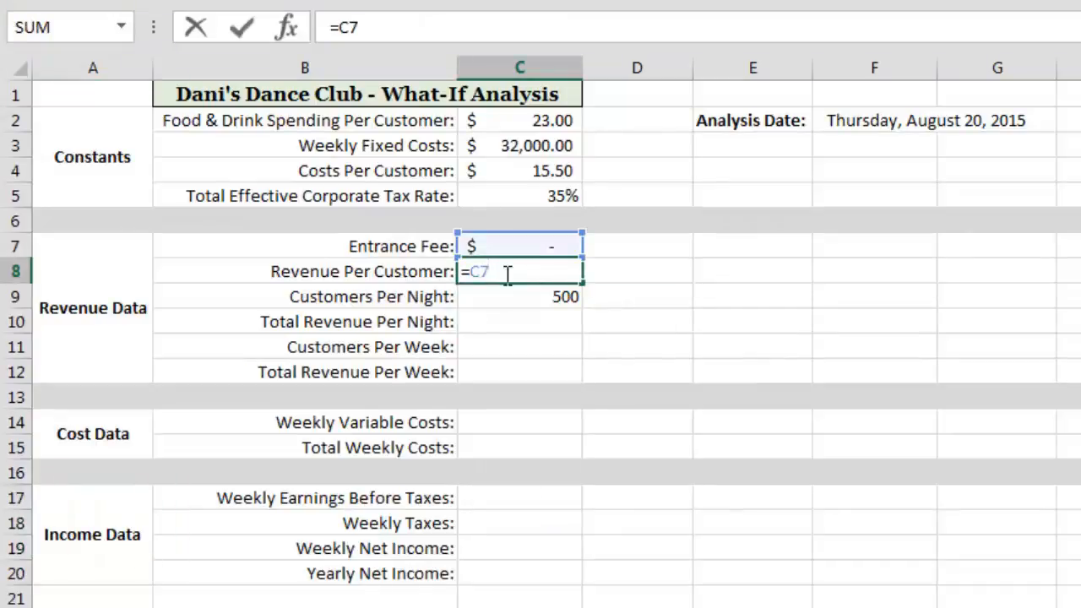
text(+C)
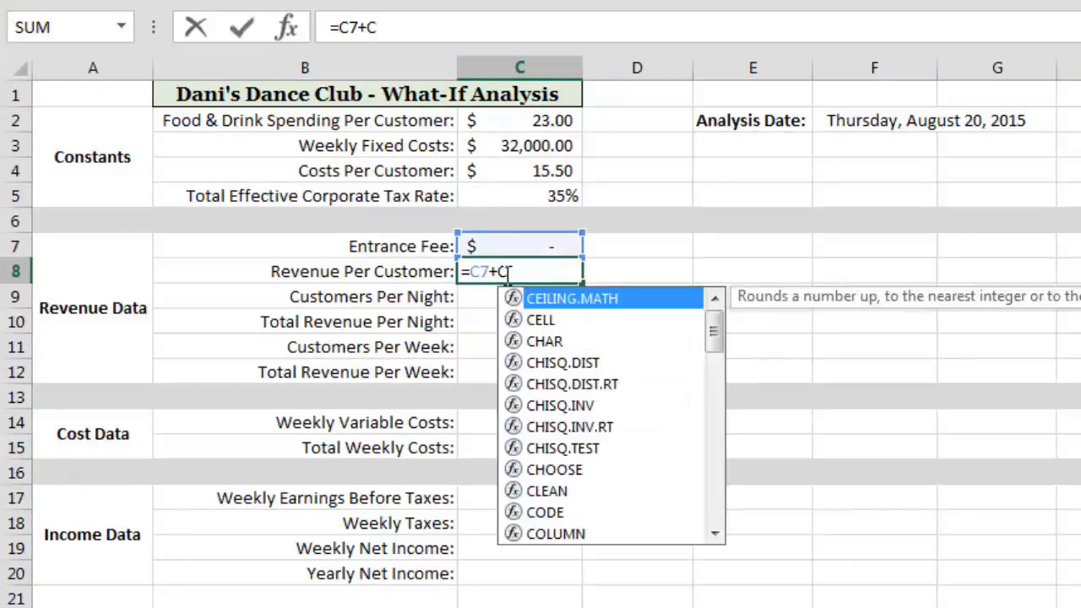
text(2)
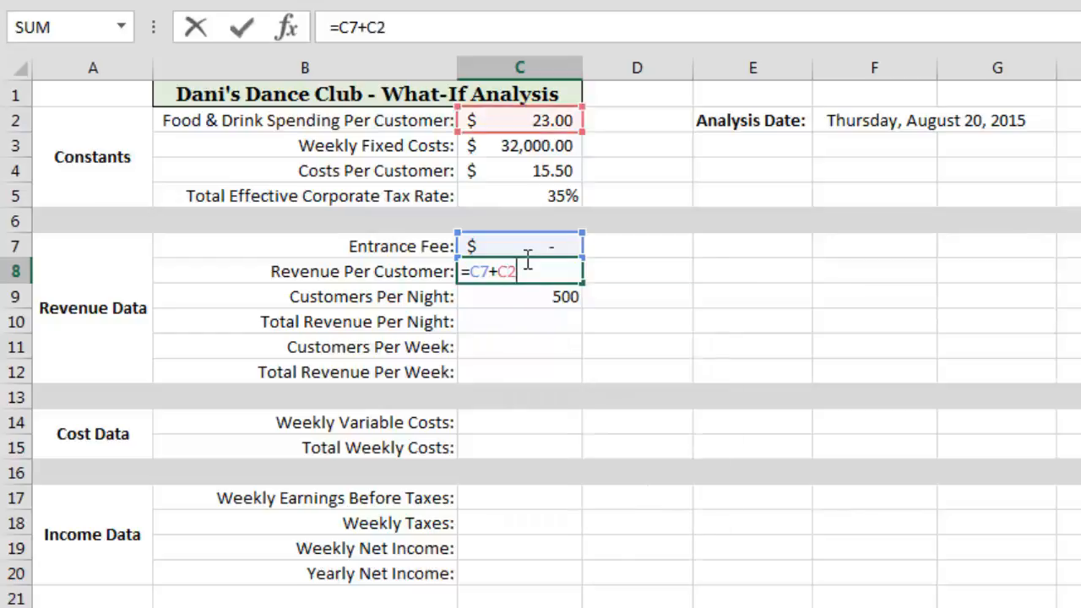
key(F4)
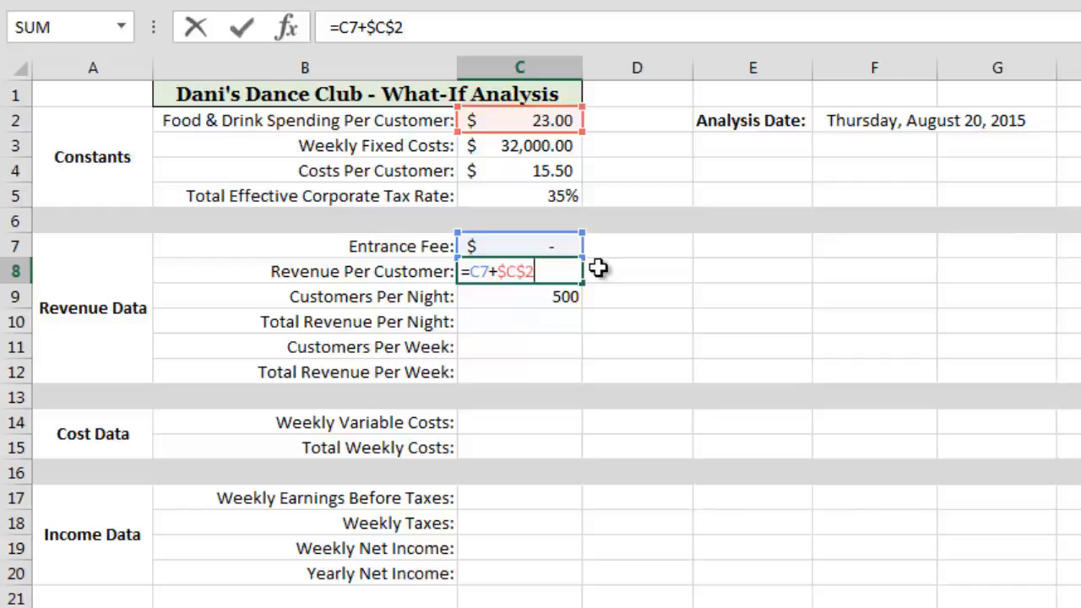
key(Return)
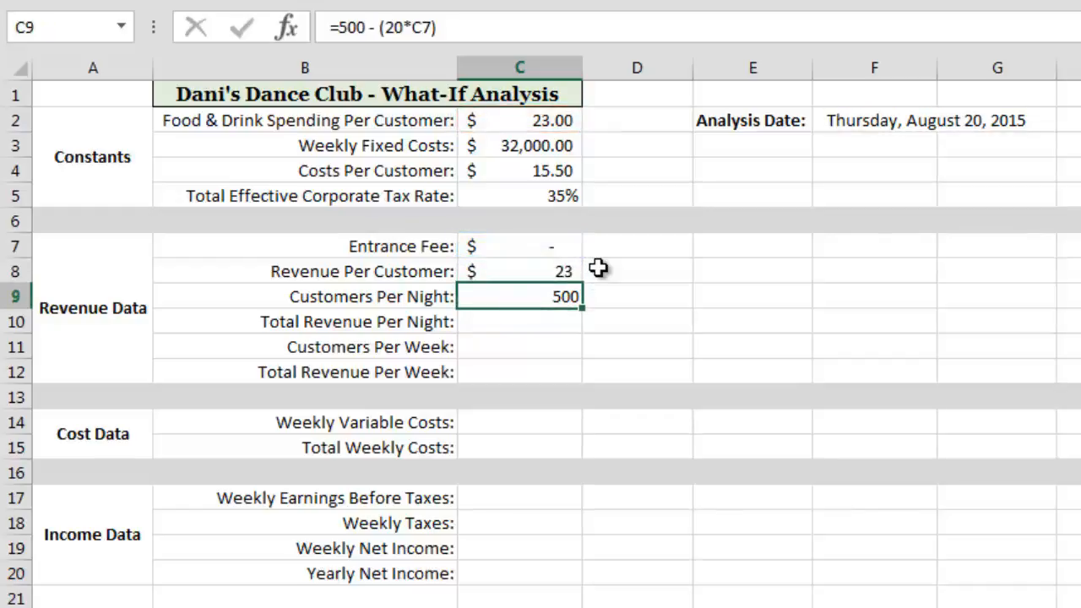
Step: Calculate Total Revenue Per Night in C10 with the formula =C8*C9
key(Down)
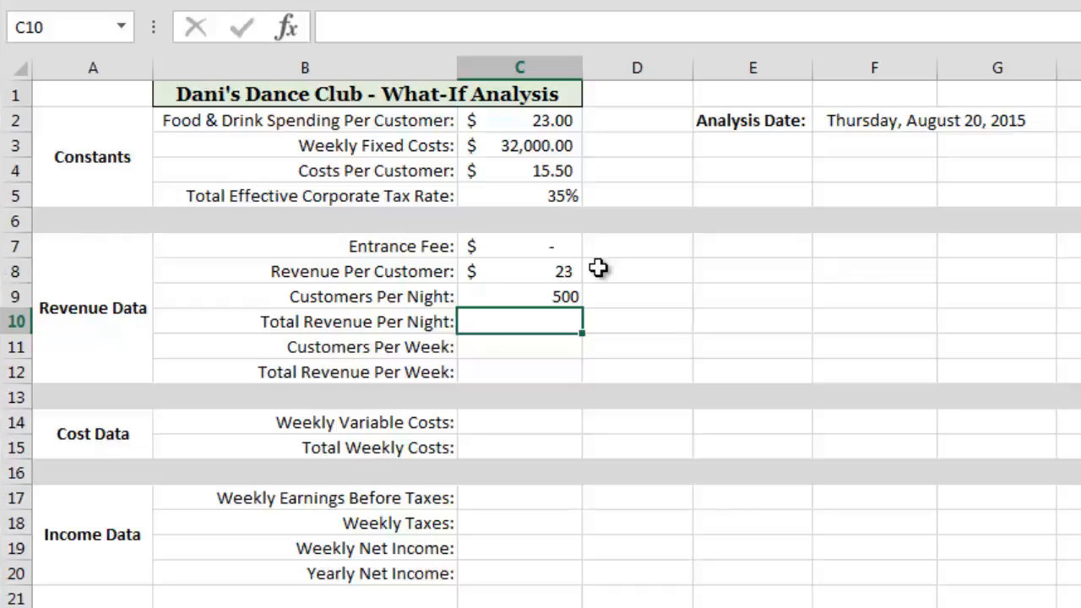
text(=)
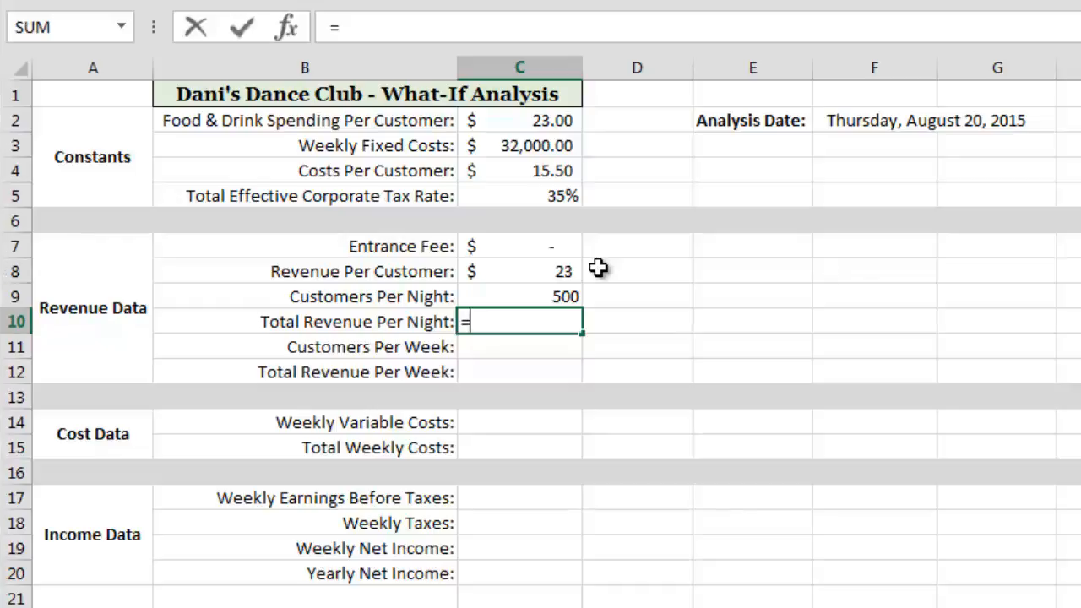
click(537, 272)
text(*)
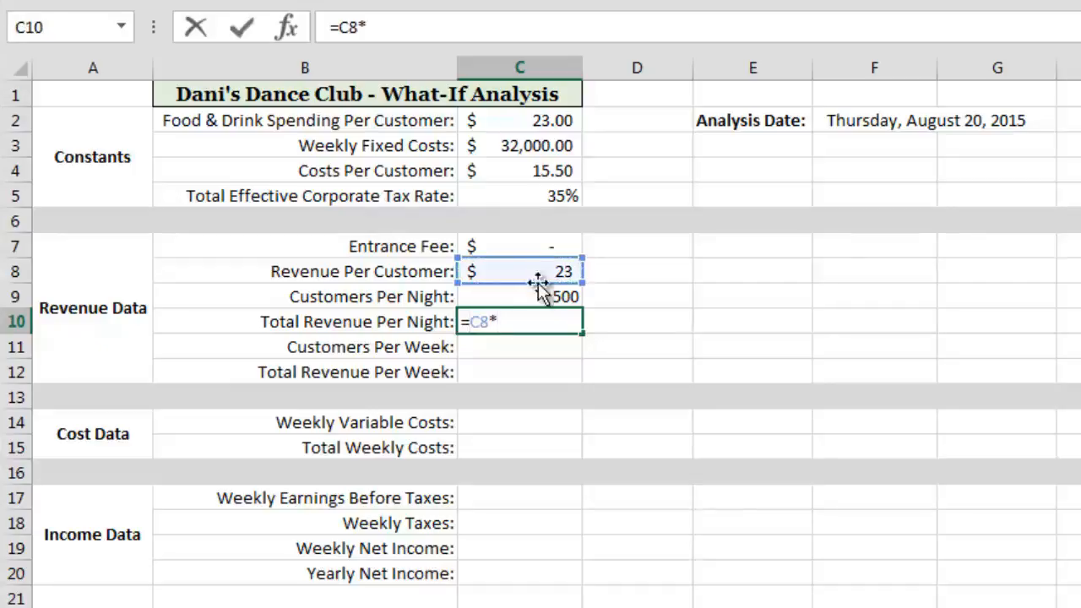
click(553, 294)
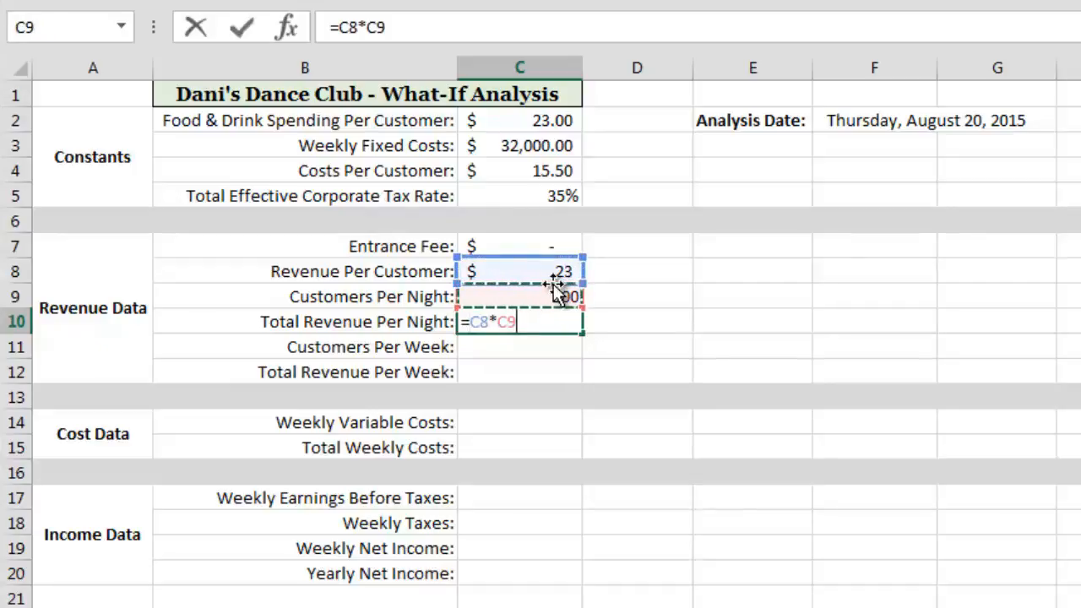
key(Return)
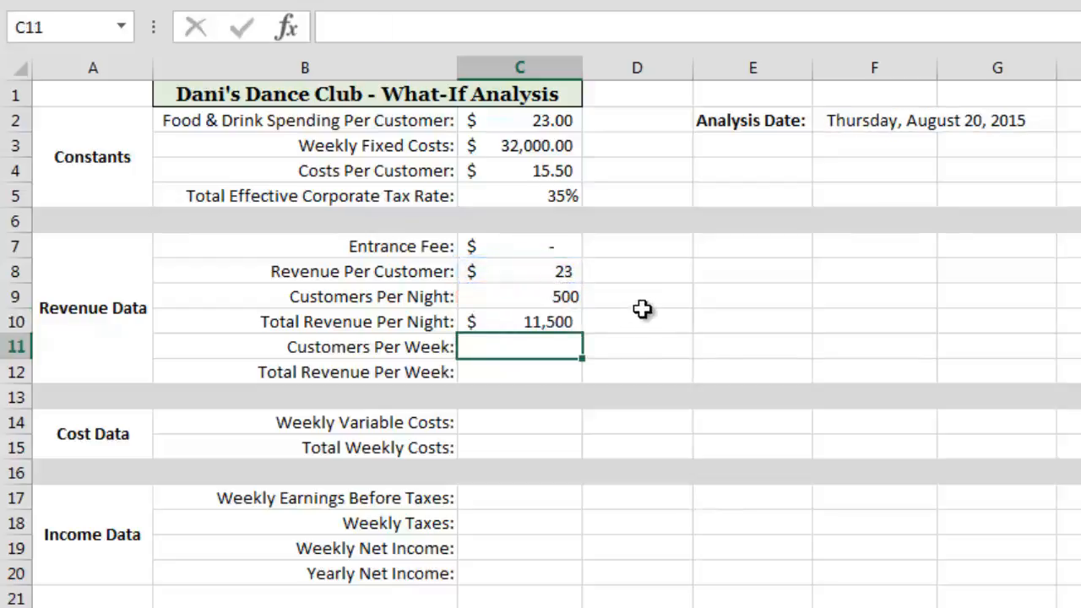
Step: Calculate Customers Per Week in C11 with the formula =C9*7
text(=)
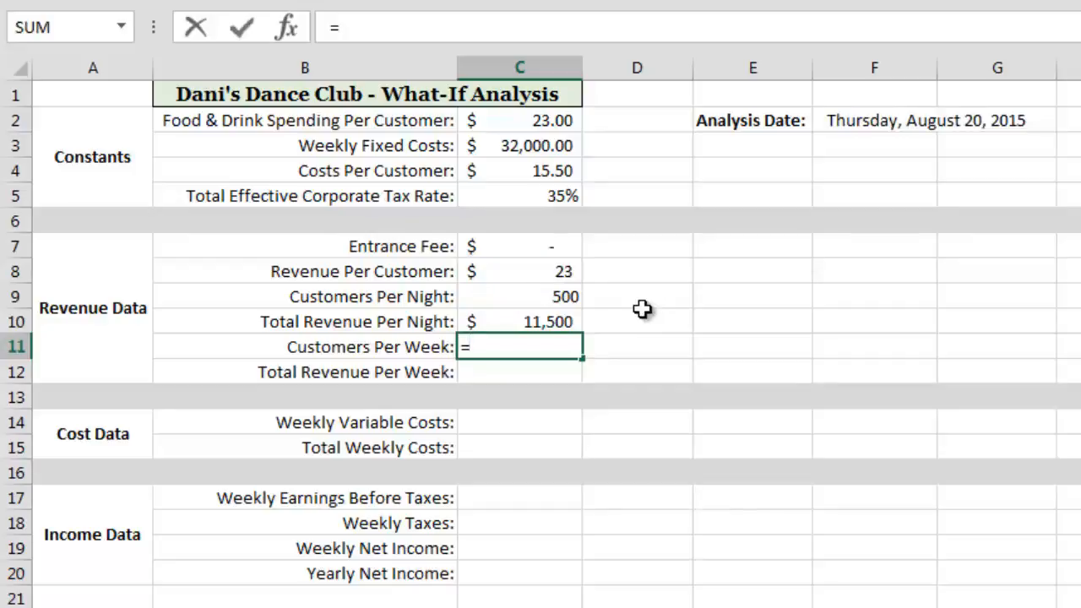
click(563, 296)
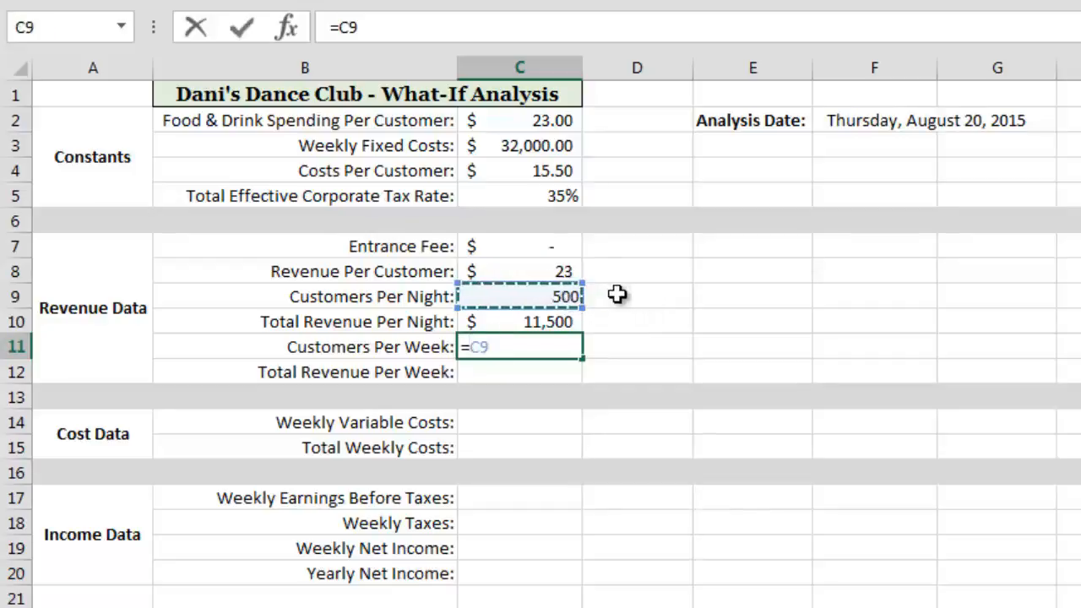
text(*7)
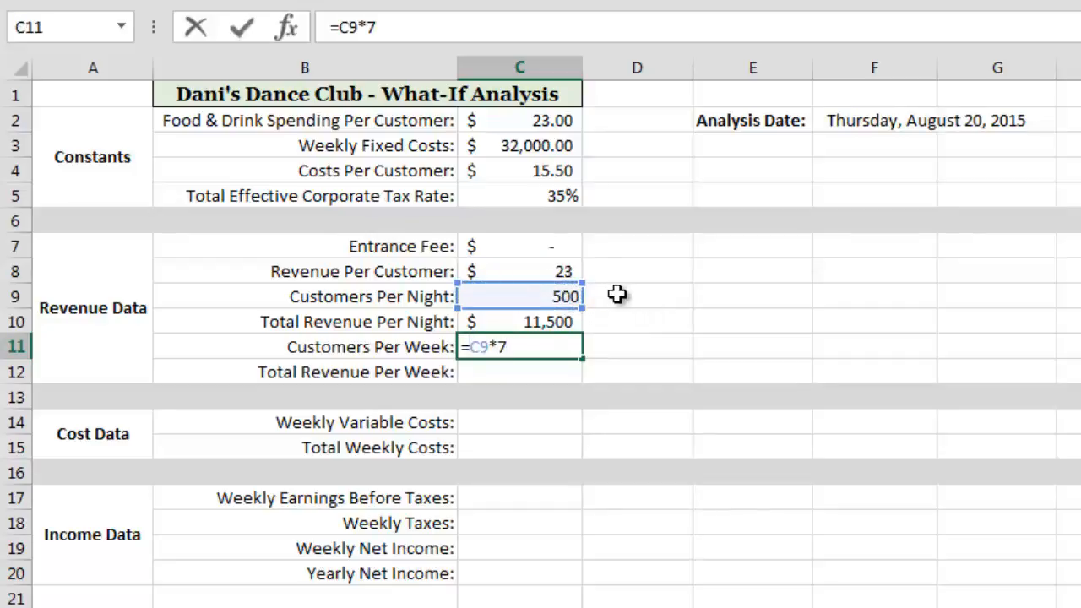
key(Return)
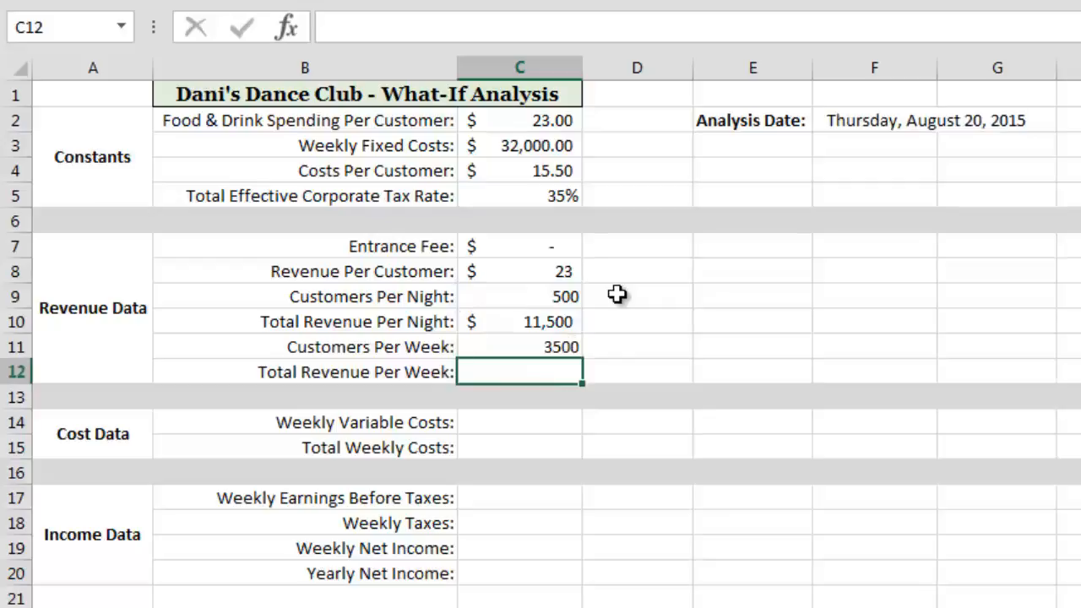
Step: Calculate Total Revenue Per Week in C12 with the formula =C10*7
text(=)
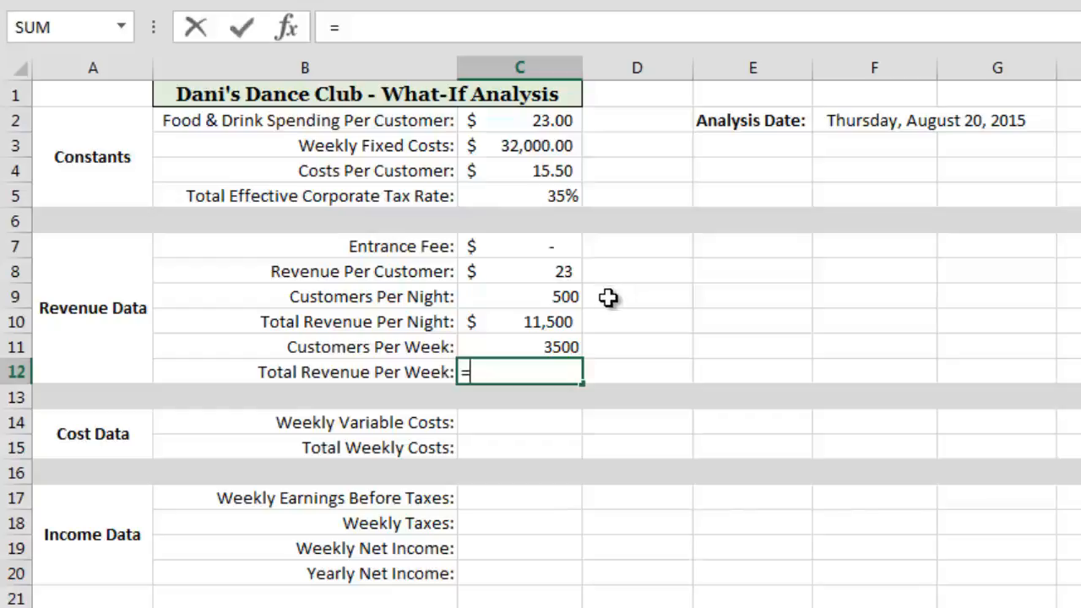
click(534, 324)
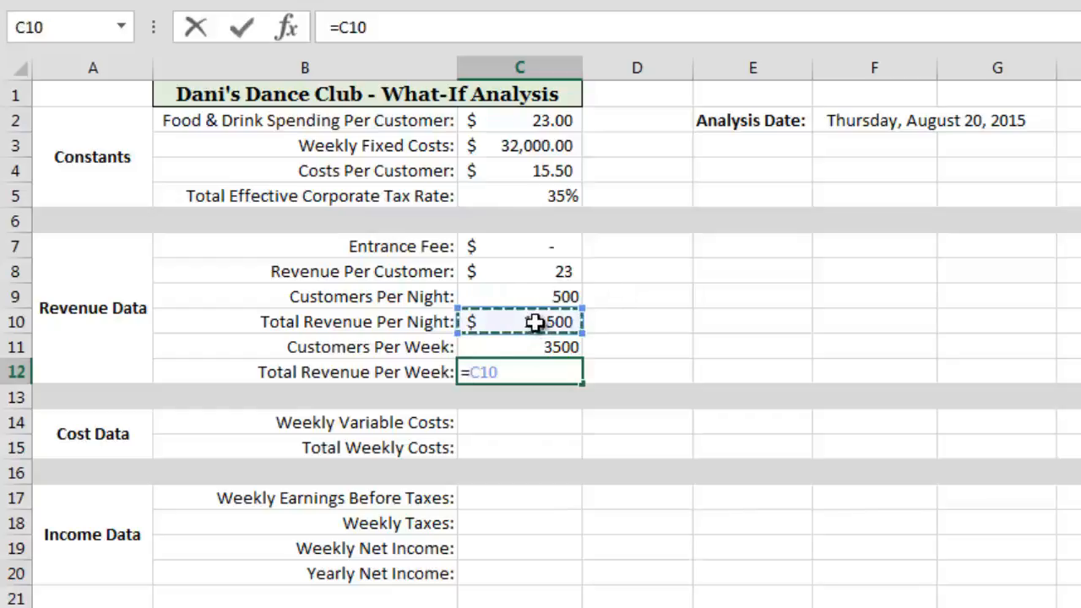
text(*7)
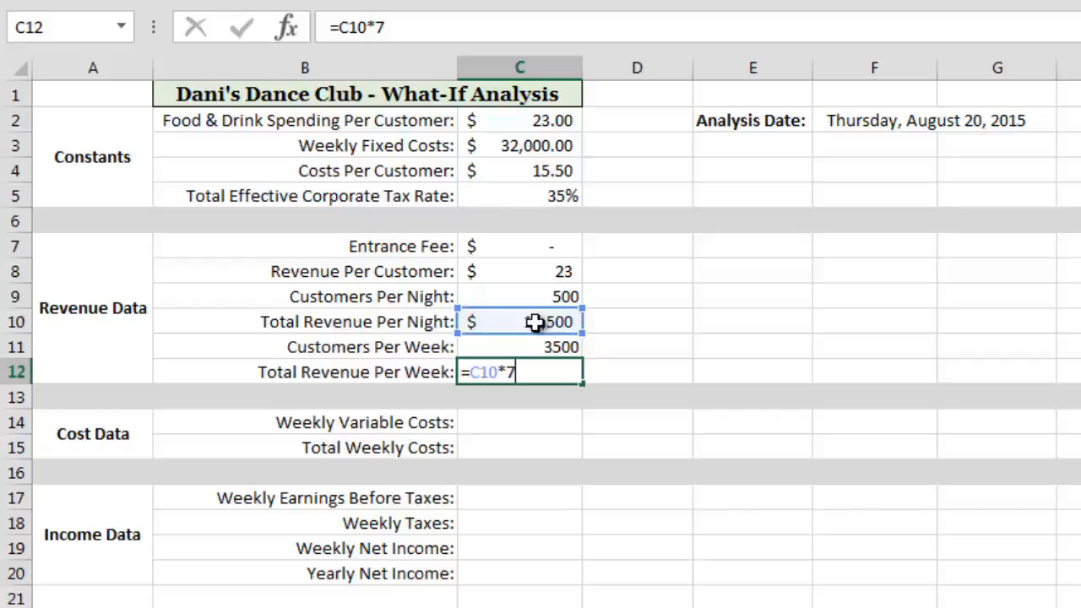
key(Return)
Step: Calculate Weekly Variable Costs in C14 with =$C$4*C11, keeping the costs per customer reference absolute
click(501, 420)
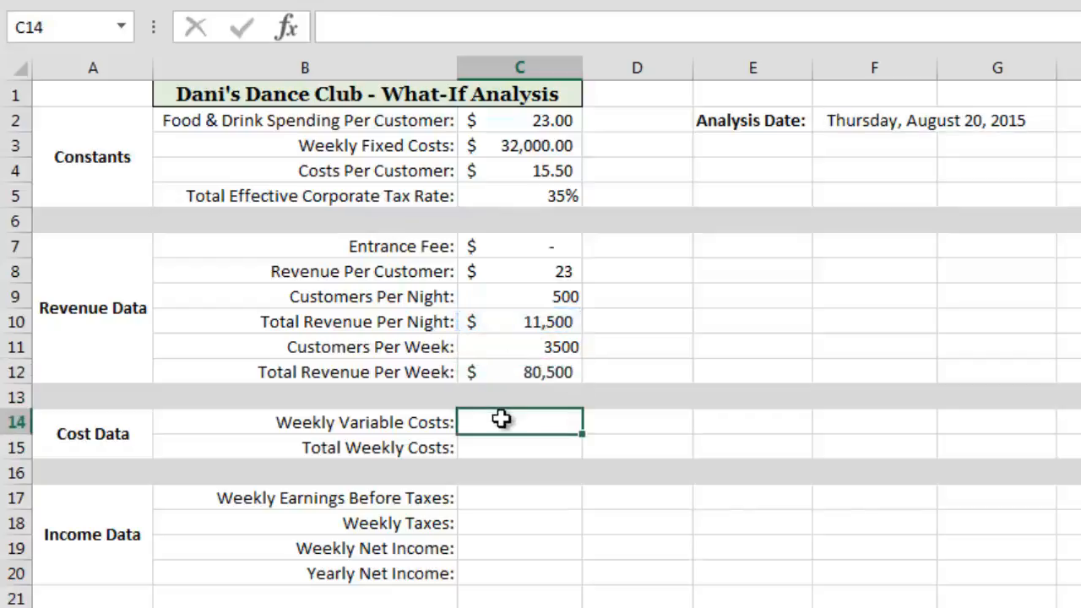
text(=)
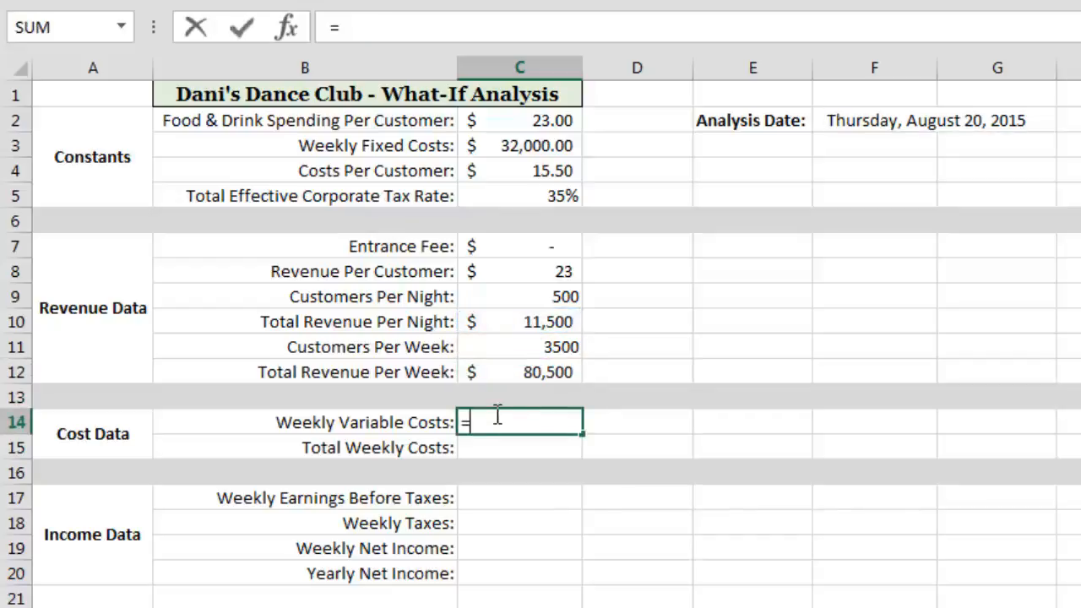
click(549, 171)
key(F4)
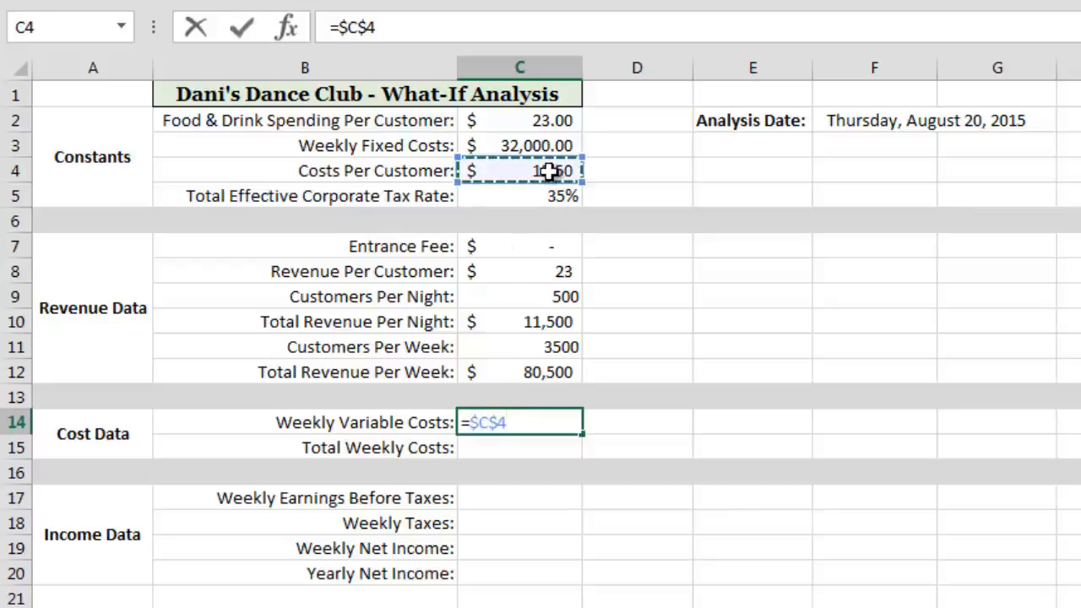
text(*)
click(562, 346)
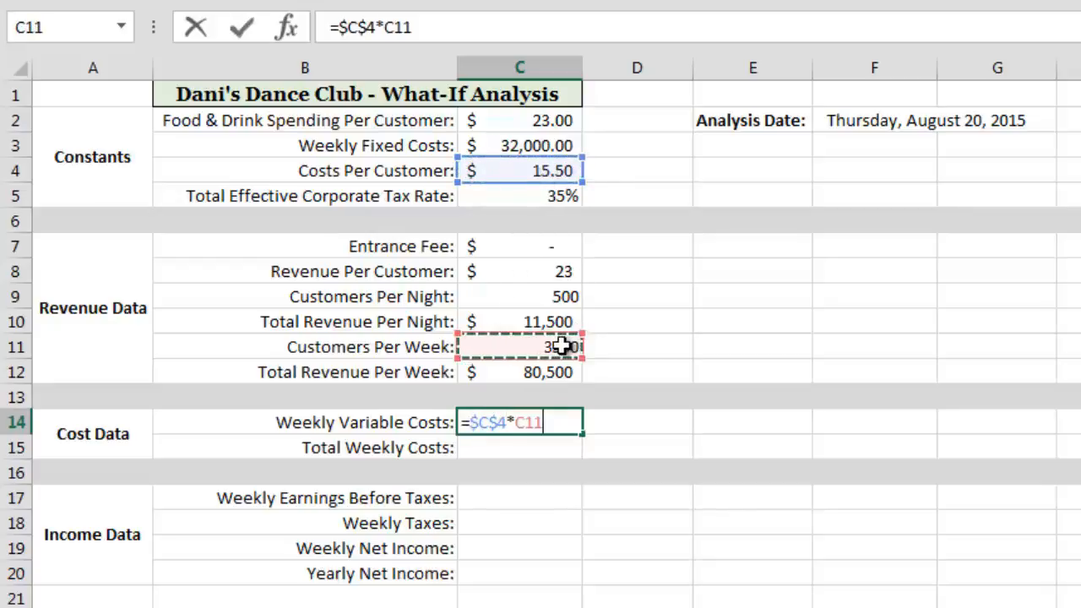
key(Return)
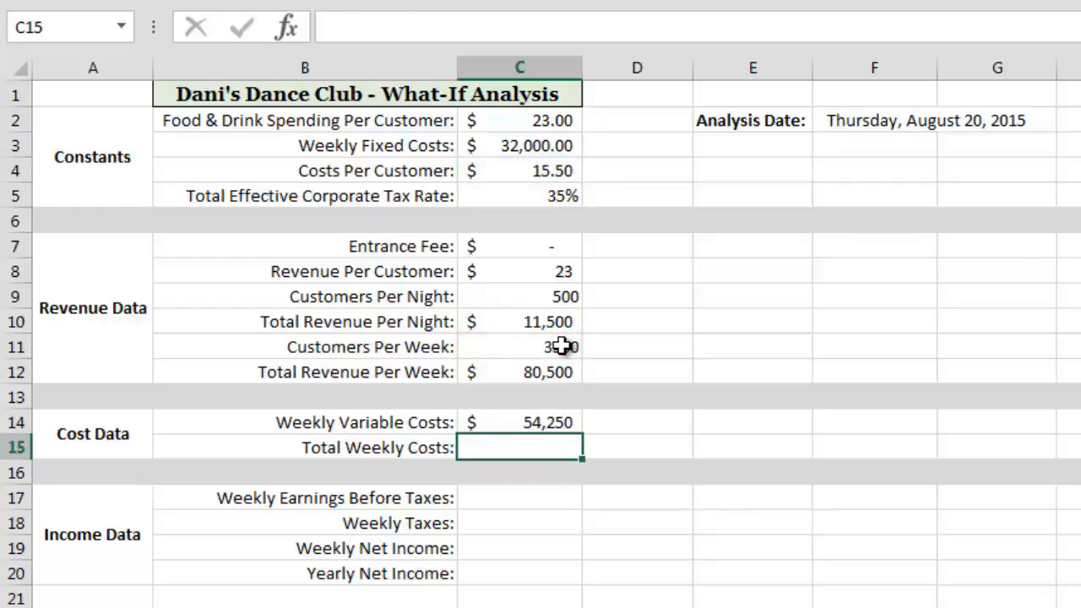
Step: Calculate Total Weekly Costs in C15 with =$C$3+C14, keeping the weekly fixed costs reference absolute
text(=)
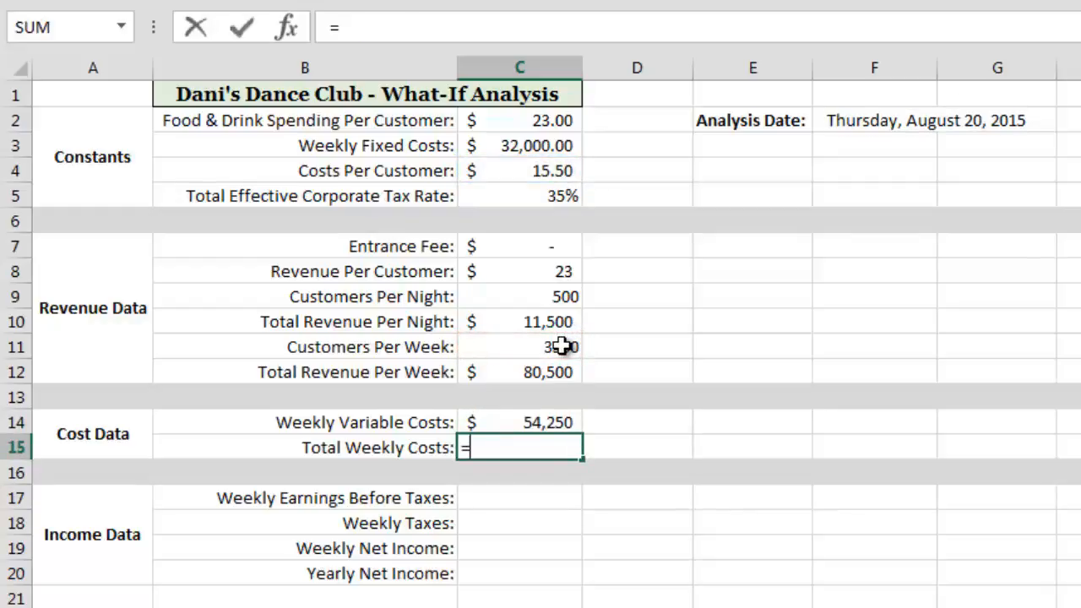
click(559, 146)
key(F4)
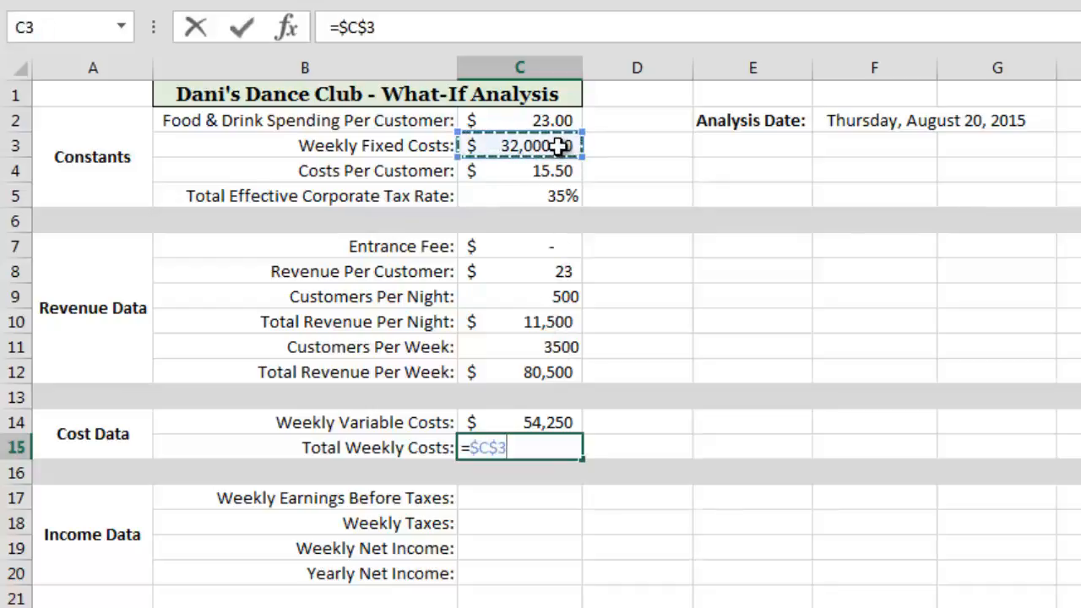
text(+)
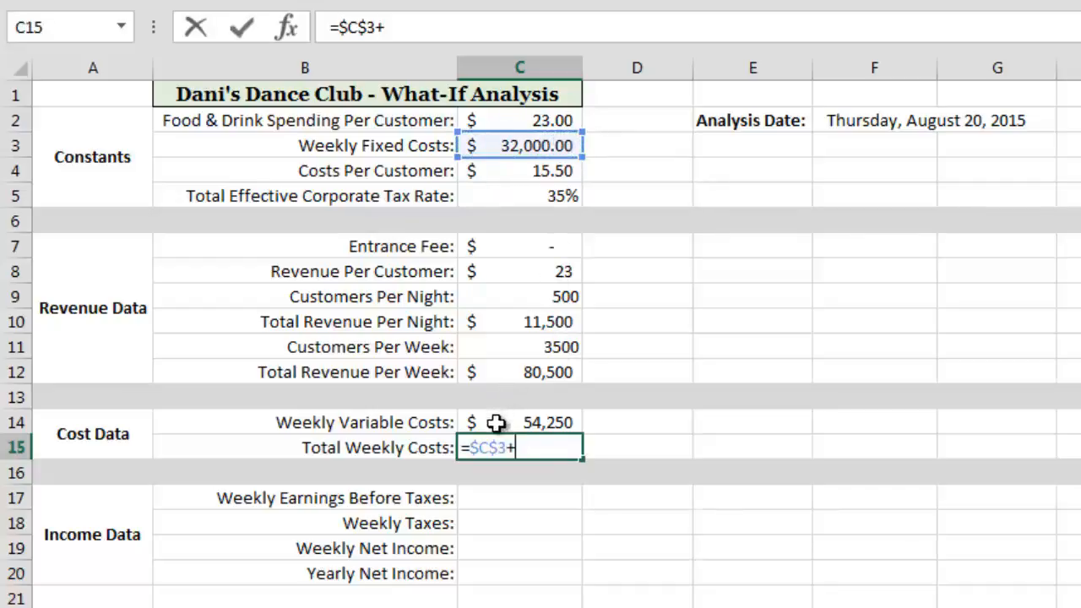
click(527, 421)
key(Return)
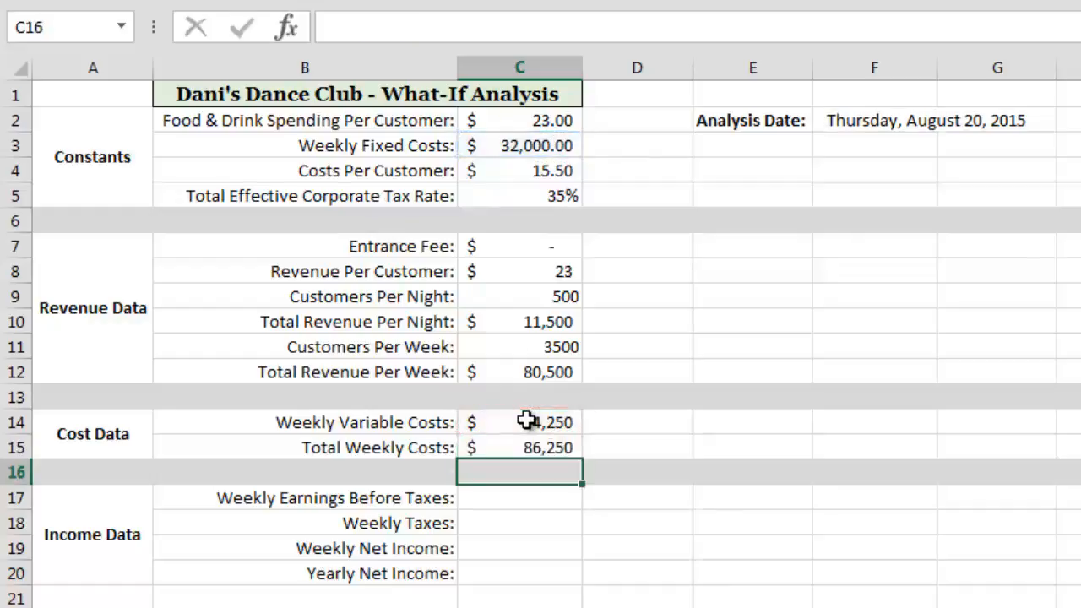
Step: Calculate Weekly Earnings Before Taxes in C17 with the formula =C12-C15
click(524, 498)
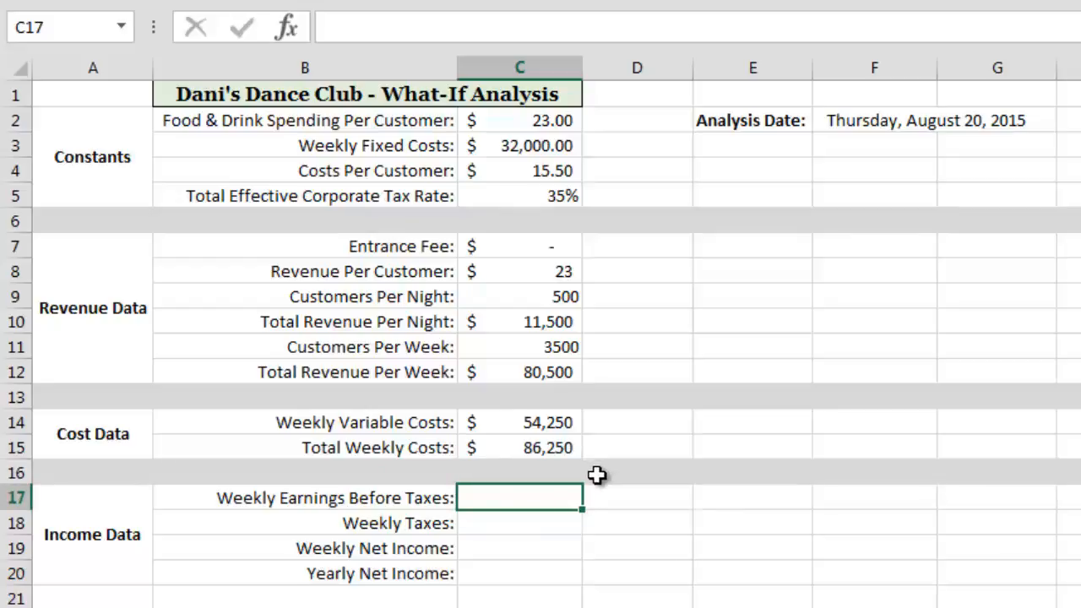
text(=)
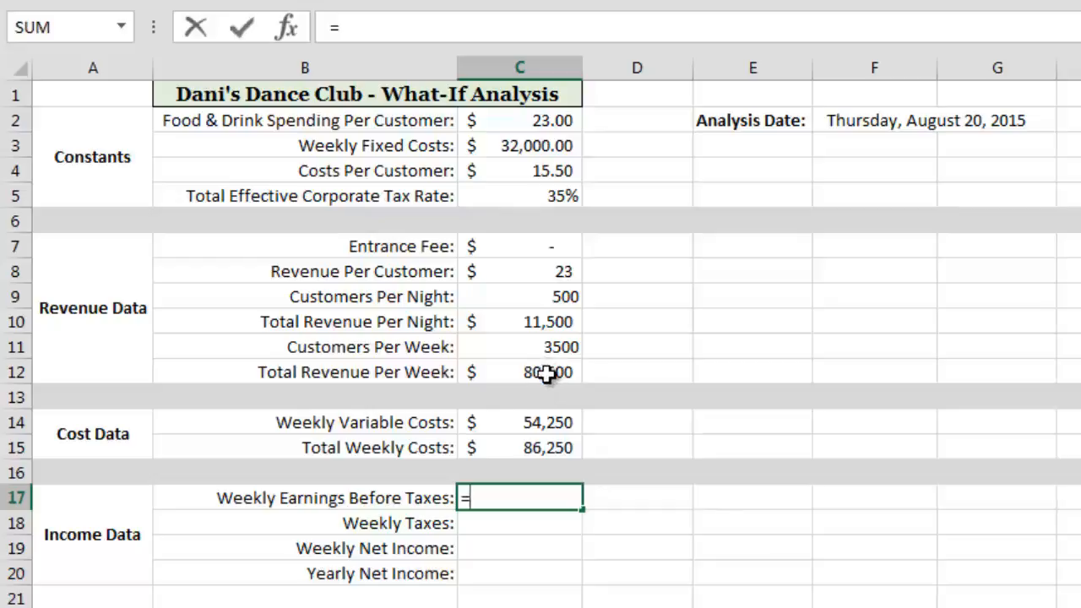
click(547, 374)
text(-)
click(534, 446)
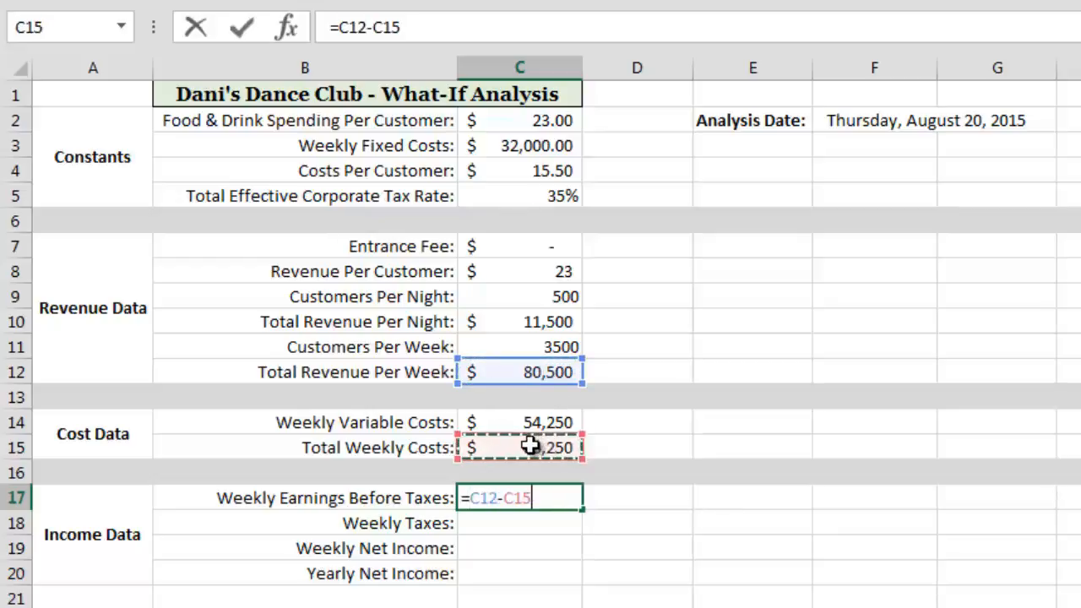
key(Return)
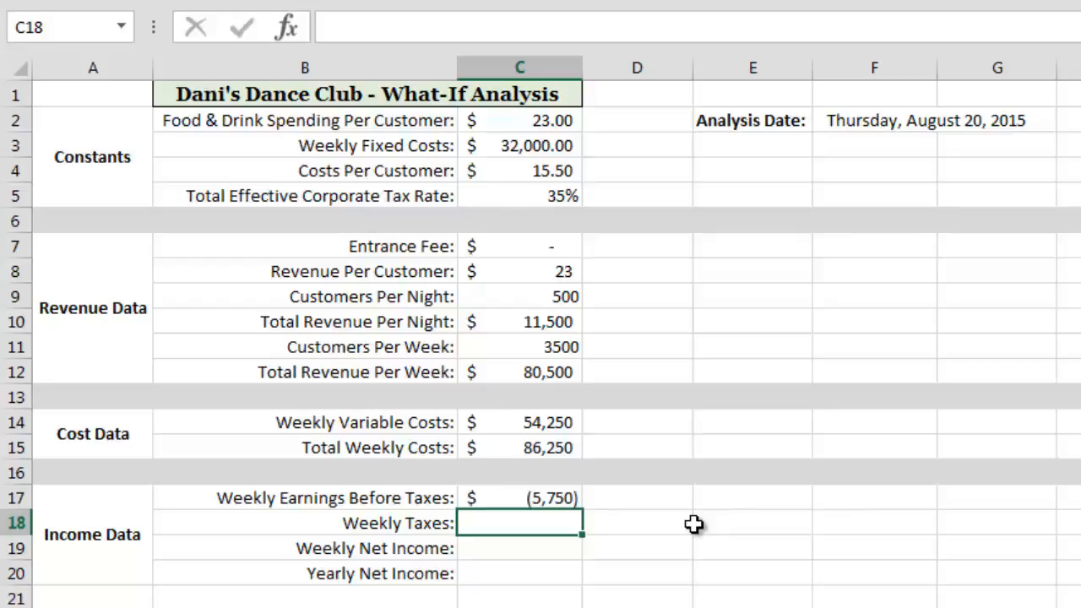
Step: Calculate Weekly Taxes in C18 with =IF(C17>0,C17*$C$5, 0), so tax applies only to positive earnings
text(=IF)
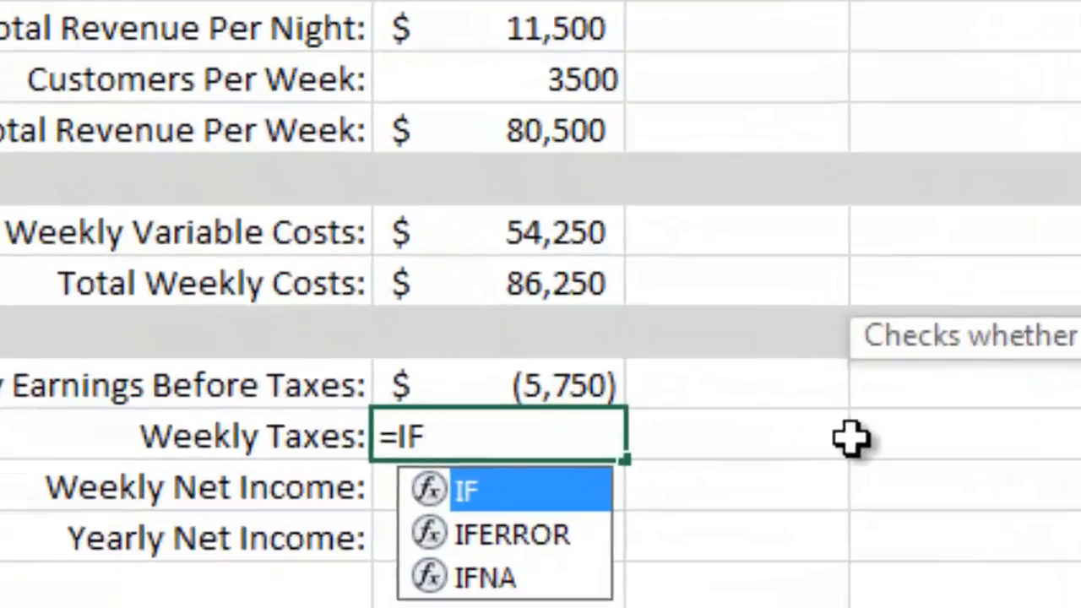
text(()
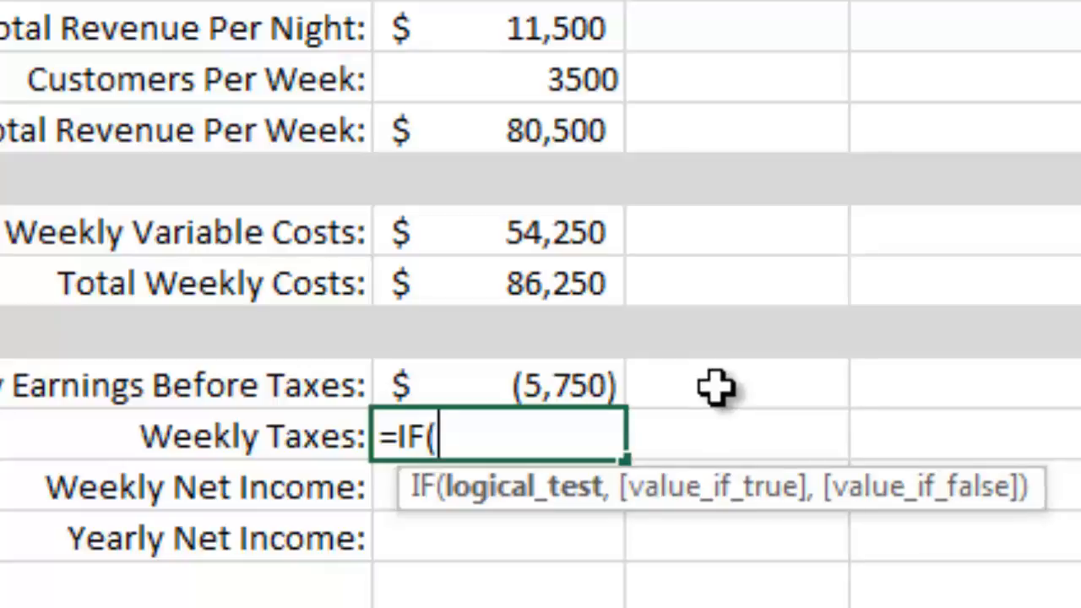
click(459, 381)
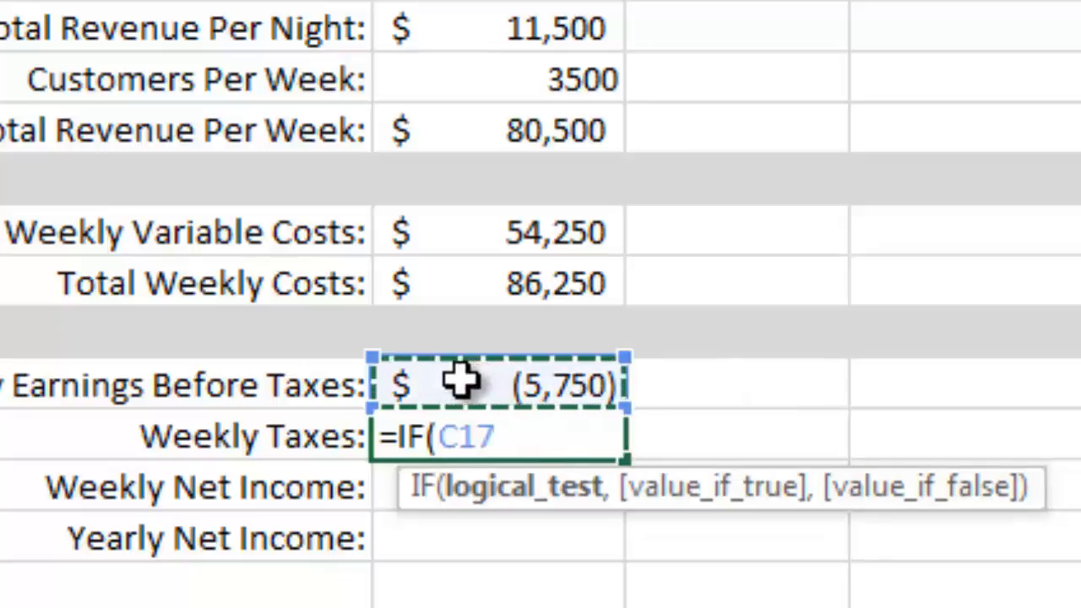
text(>0)
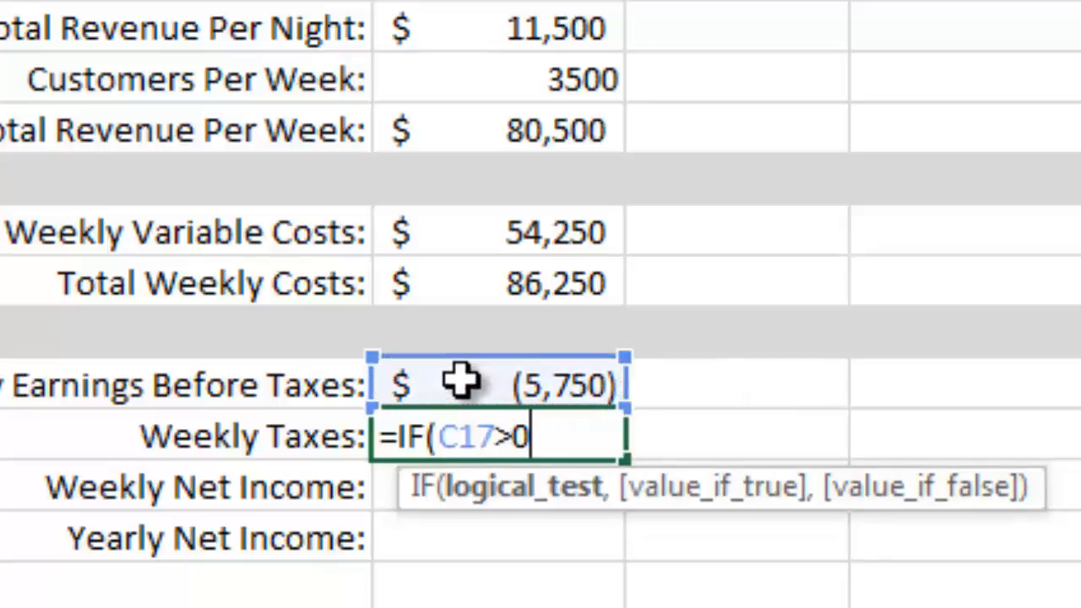
text(,)
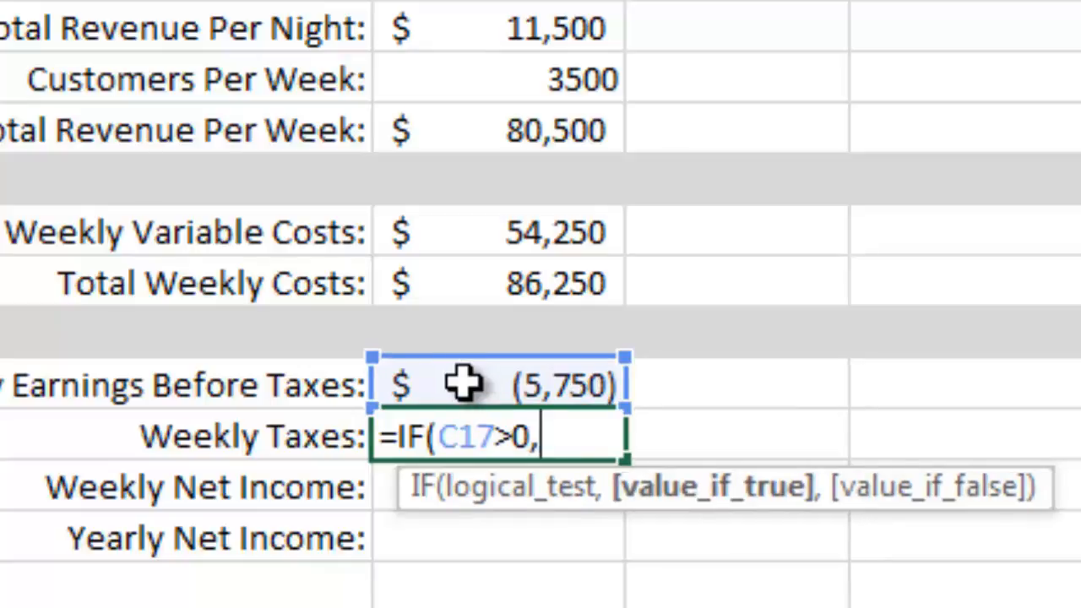
click(464, 385)
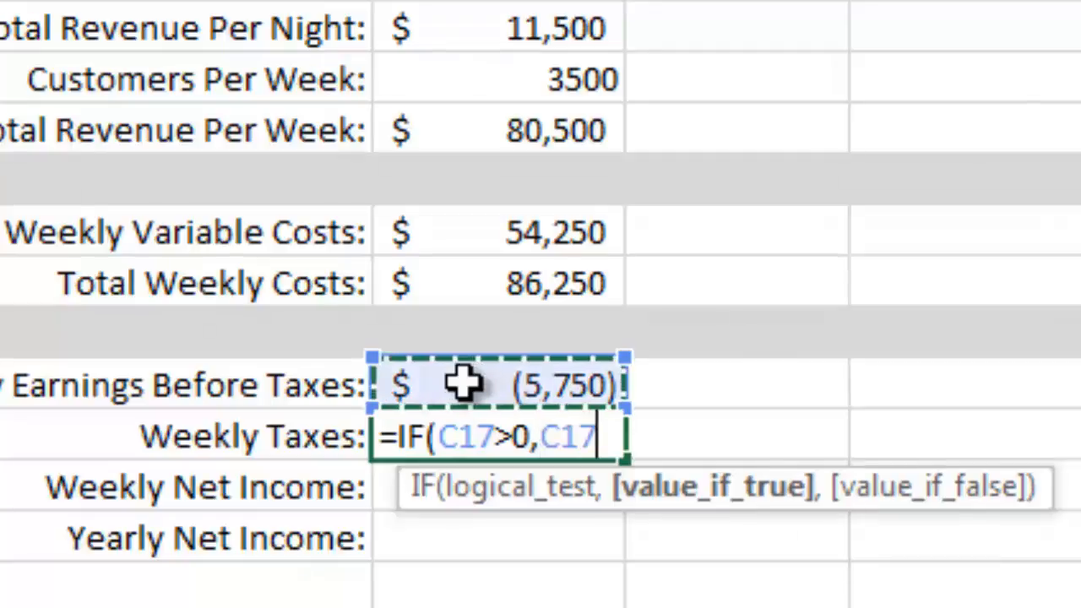
text(*)
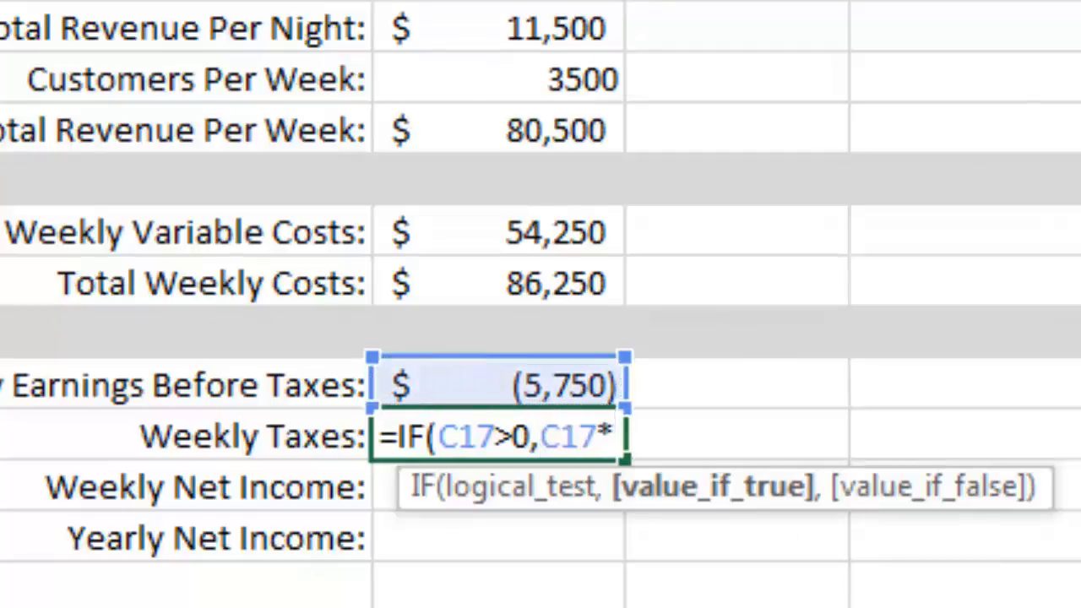
text(C5)
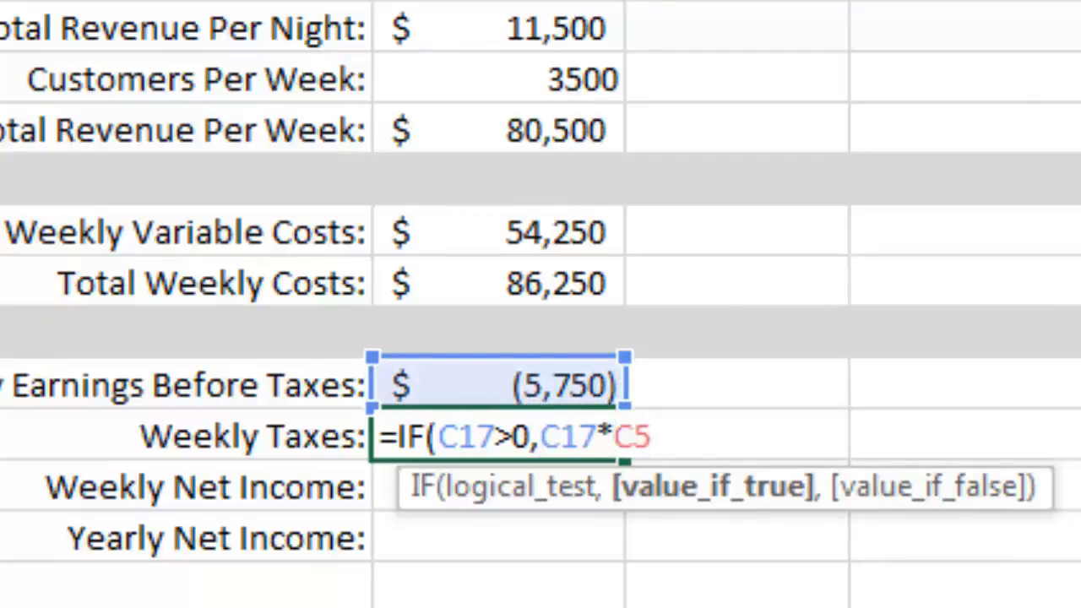
key(F4)
text(, )
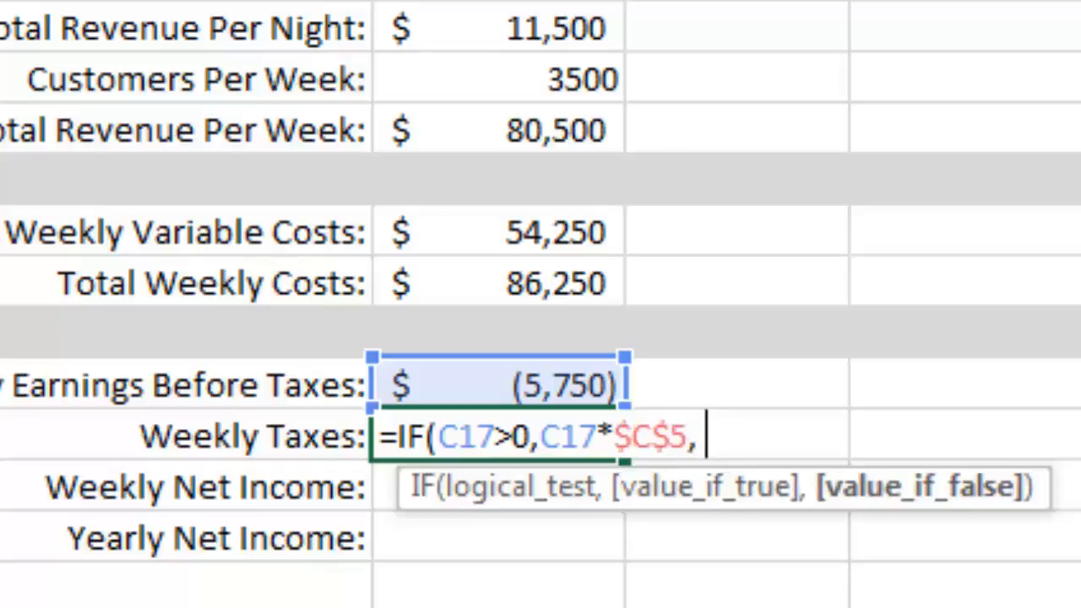
text(0))
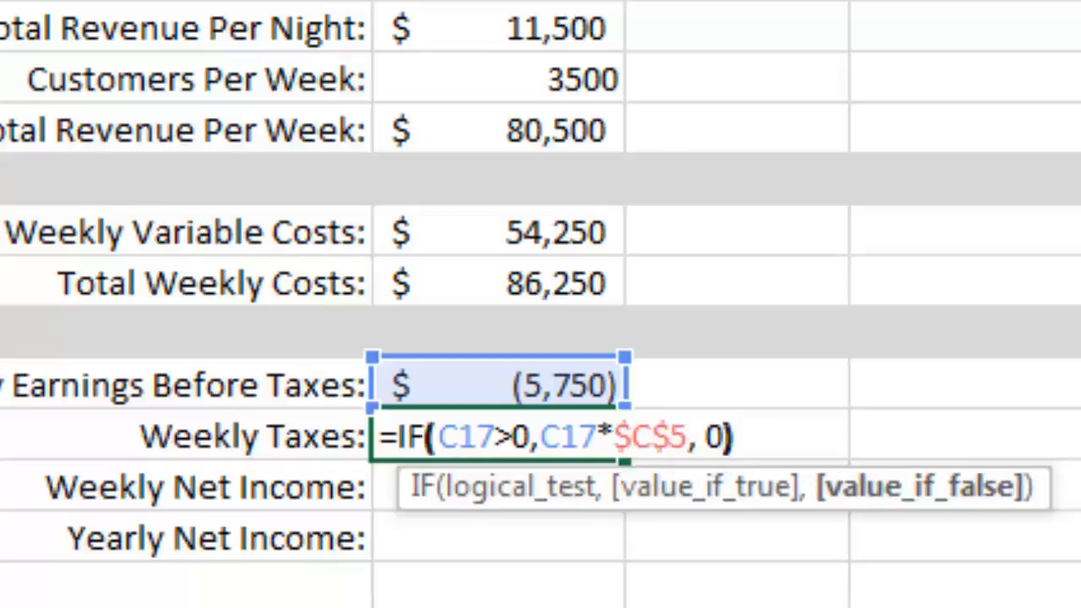
key(Return)
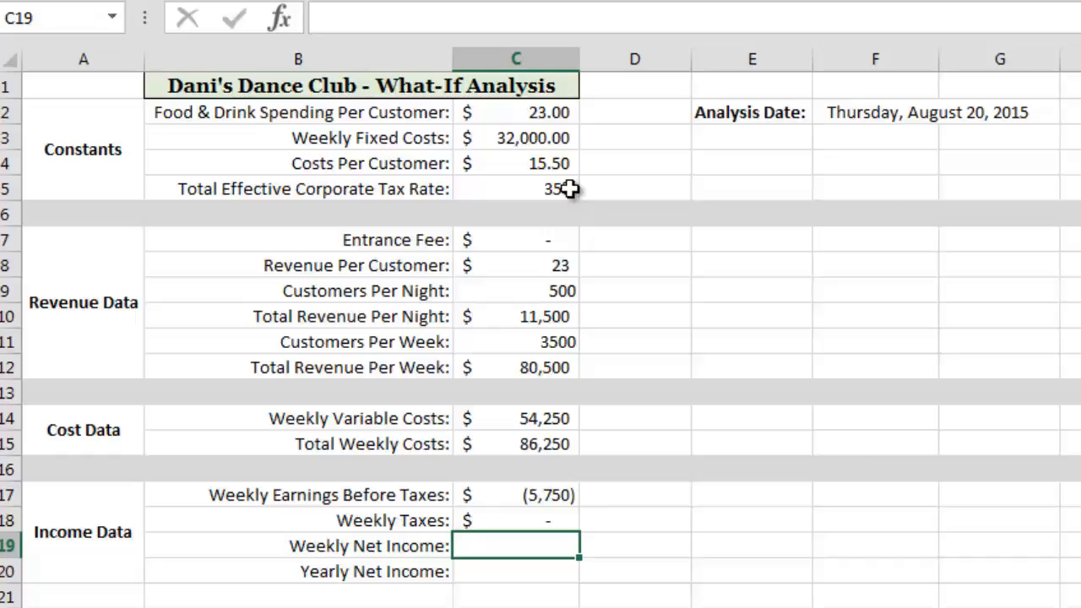
Step: Calculate Weekly Net Income in C19 with the formula =C17-C18
text(=)
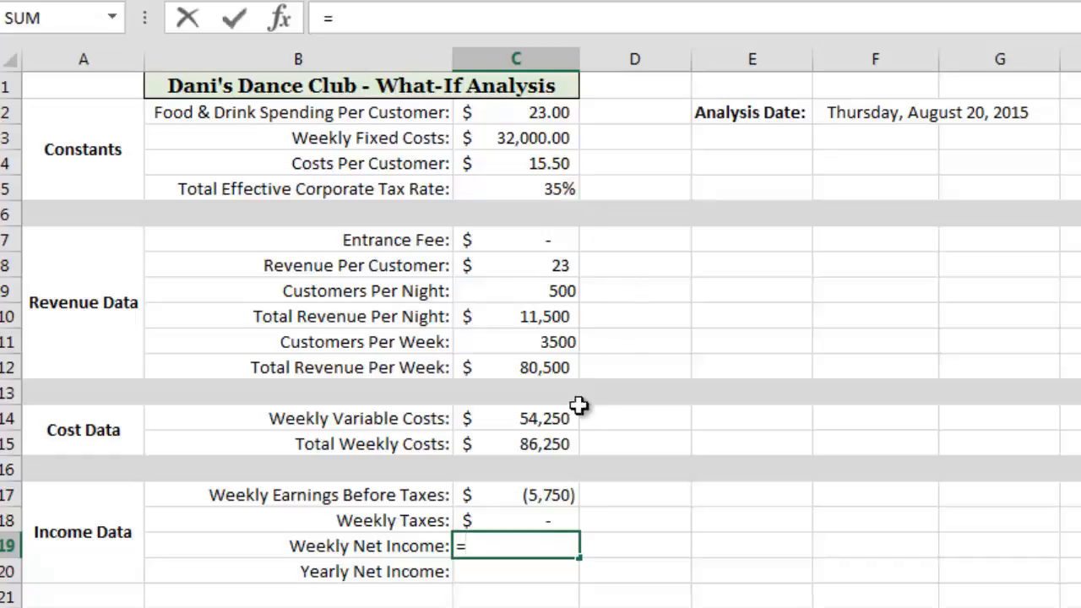
click(532, 498)
text(-)
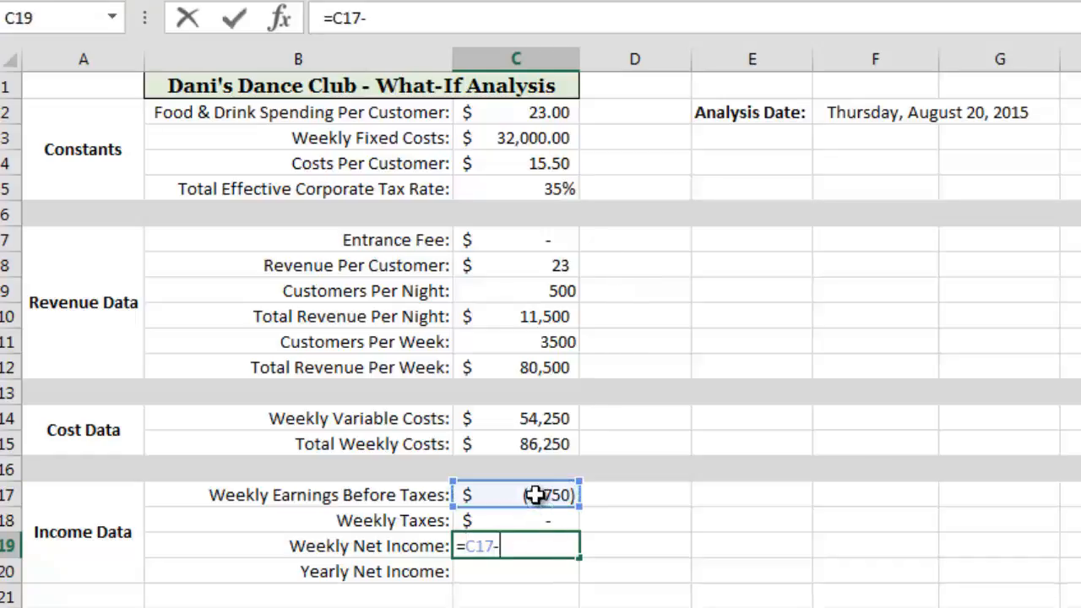
click(529, 517)
key(Return)
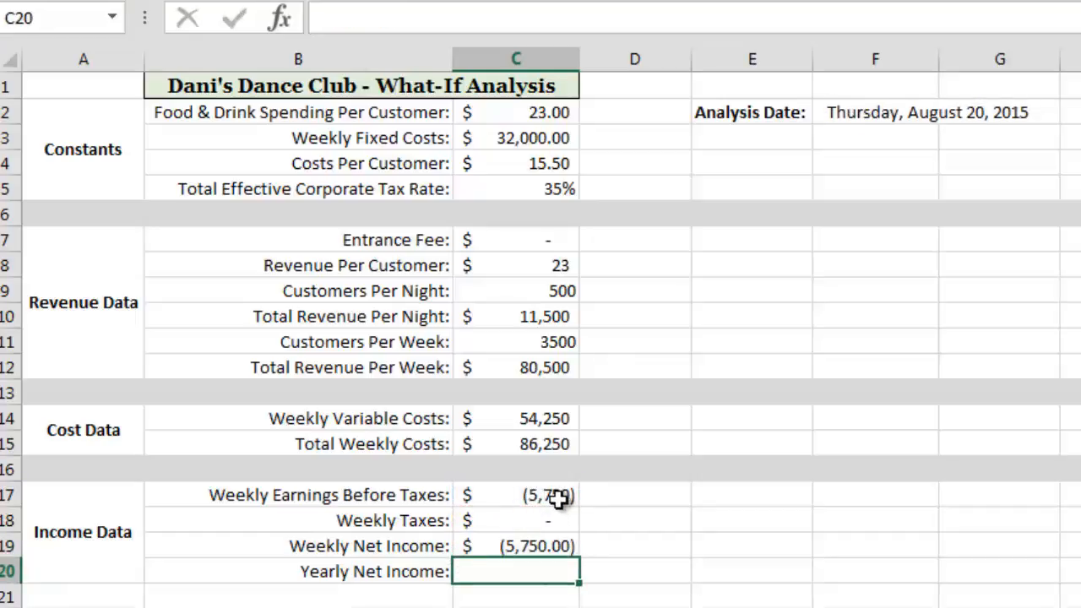
Step: Calculate Yearly Net Income in C20 with the formula =C19*52
text(=)
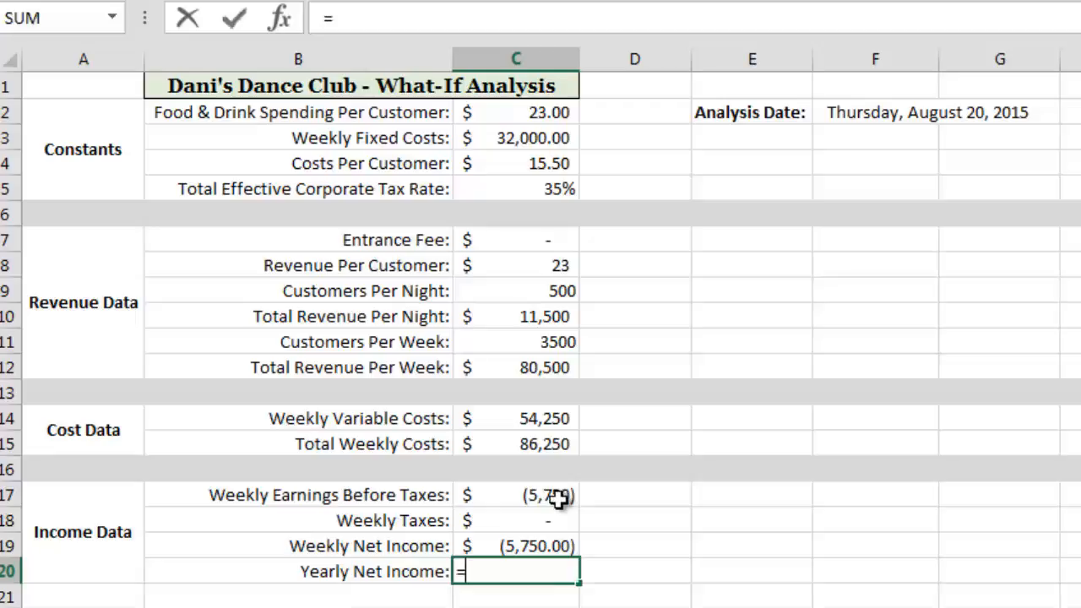
click(540, 547)
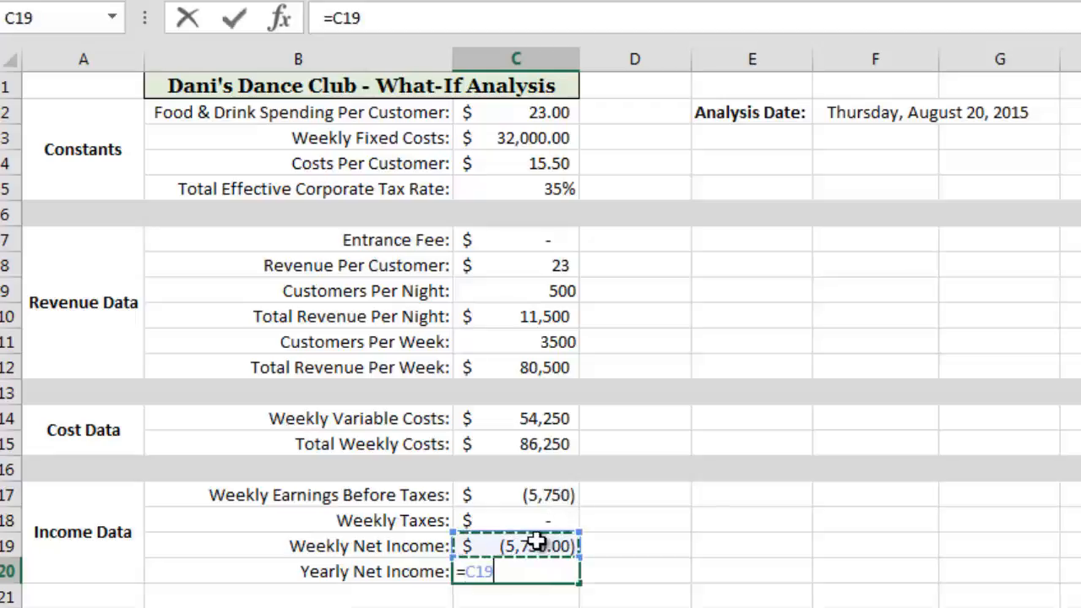
text(*52)
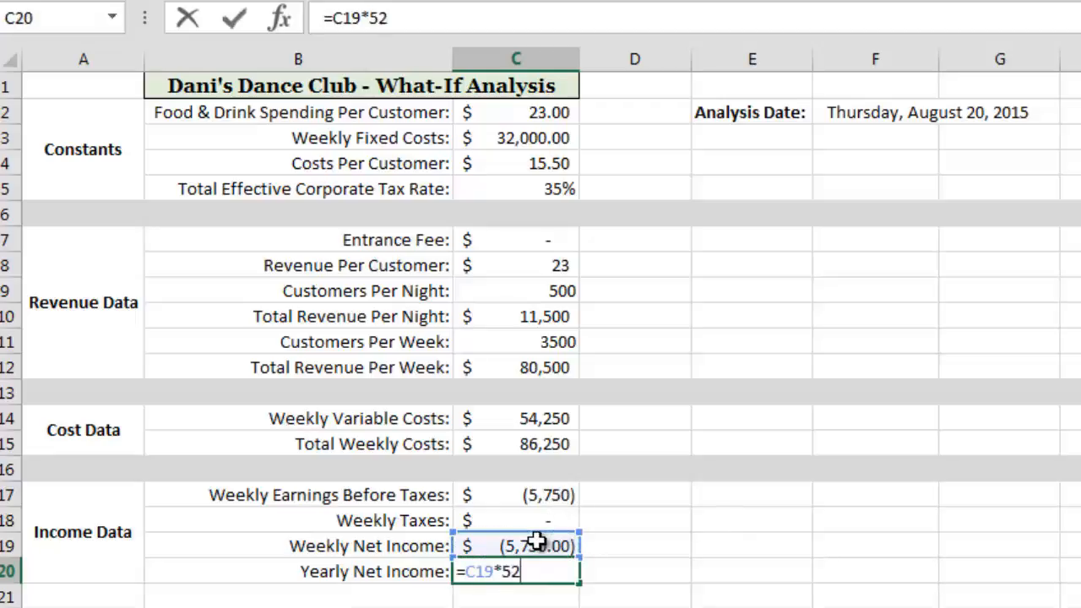
key(Return)
Step: Reduce the Weekly Net Income in C19 to zero decimal places
click(548, 545)
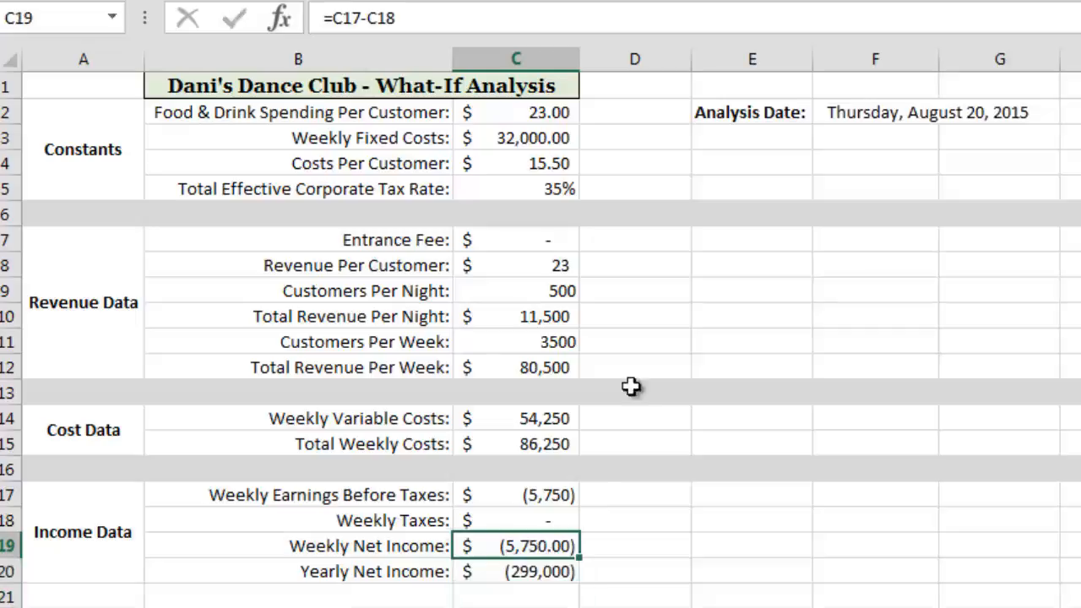
click(785, 2)
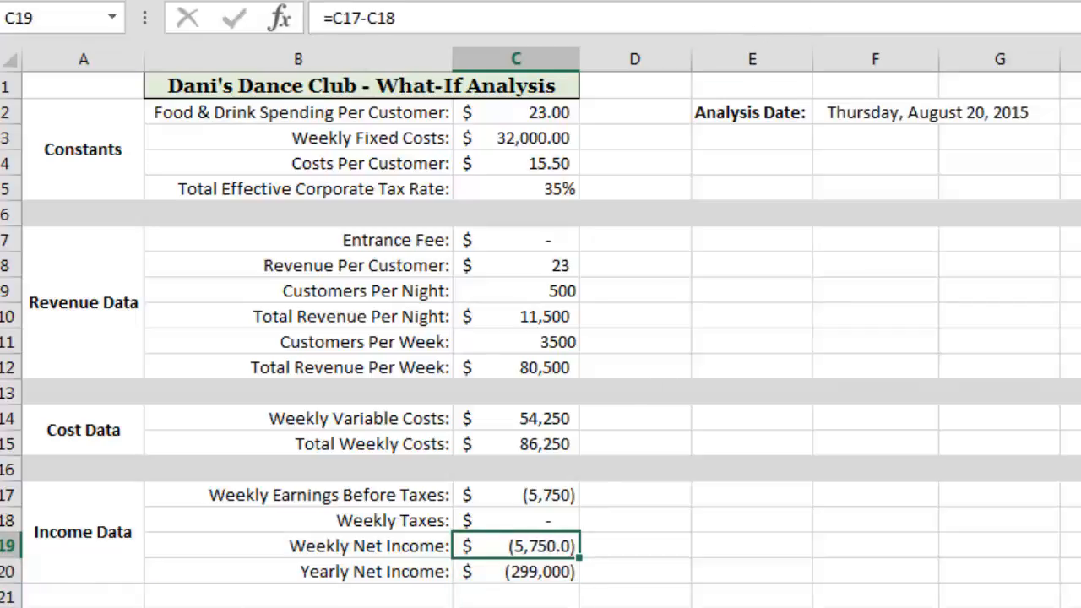
click(785, 2)
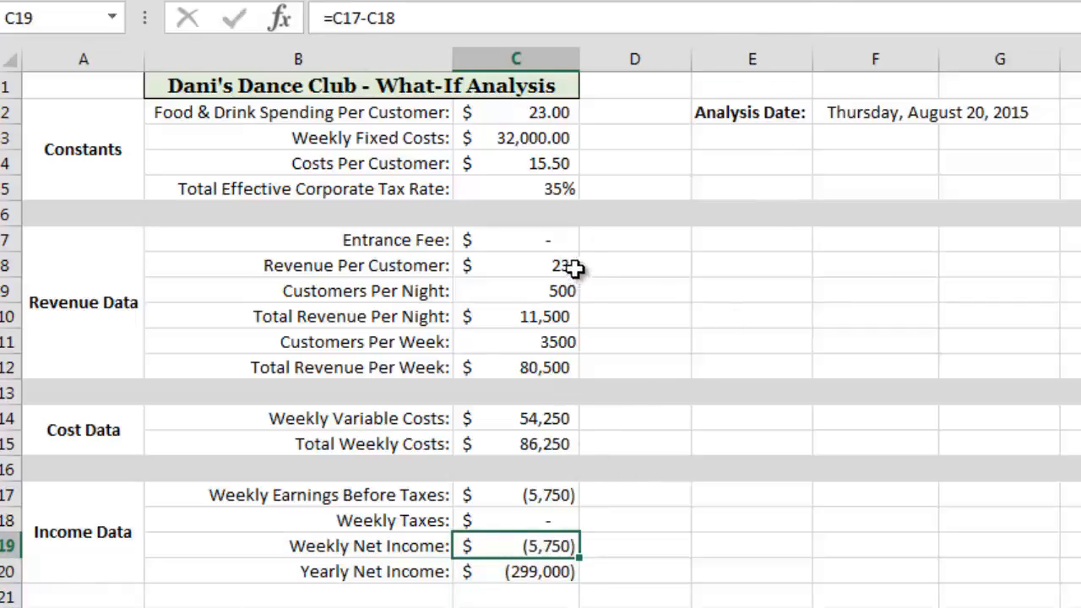
Step: Re-enter 0 as the Entrance Fee in C7
click(549, 241)
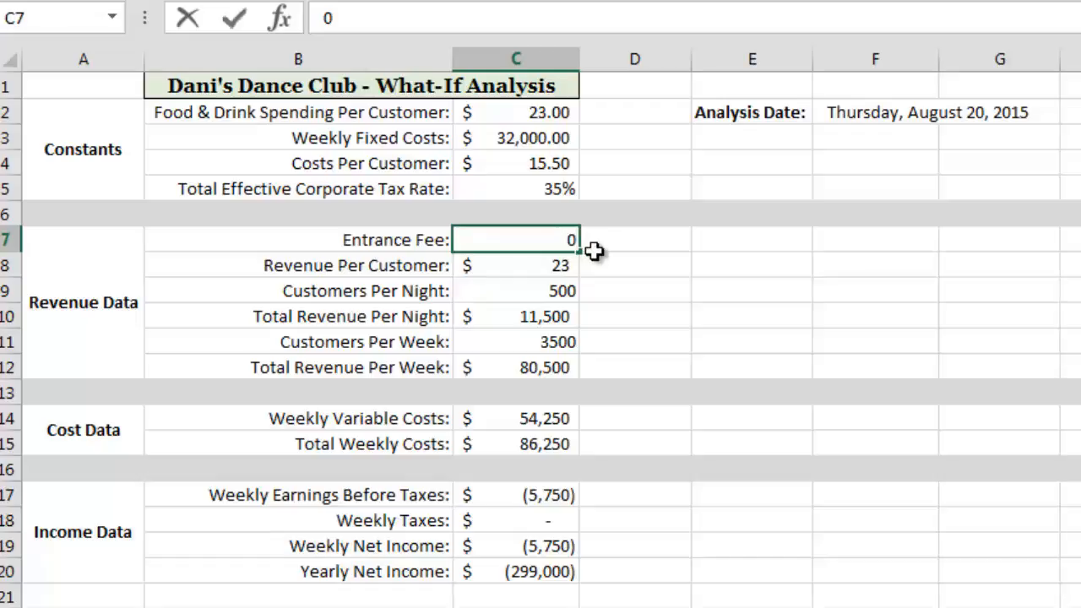
key(Return)
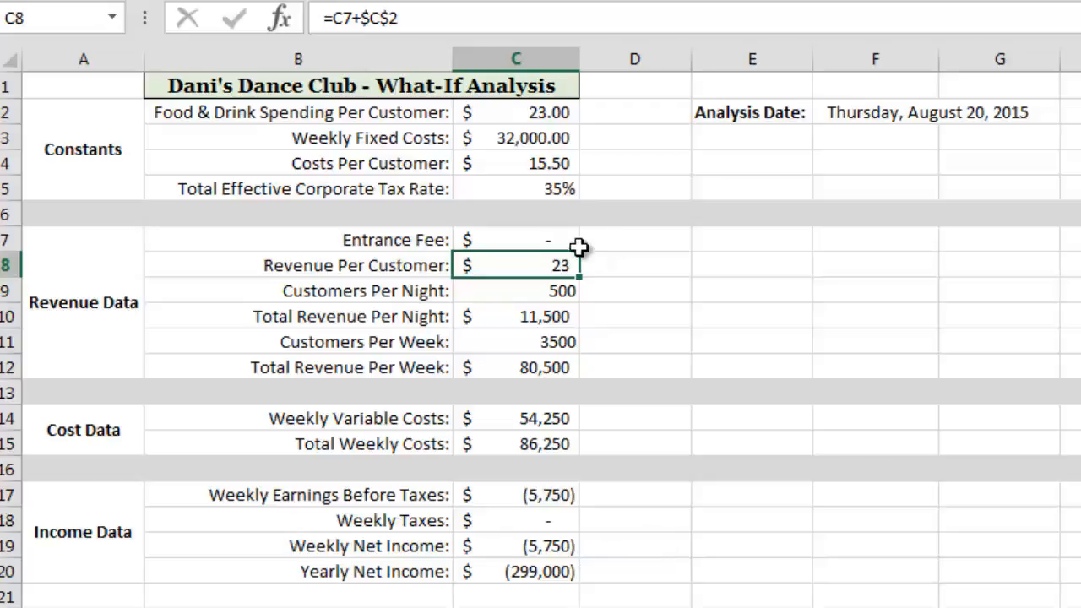
Step: Test Entrance Fees of 1 and 2 in C7 to see their effect on net income
click(561, 239)
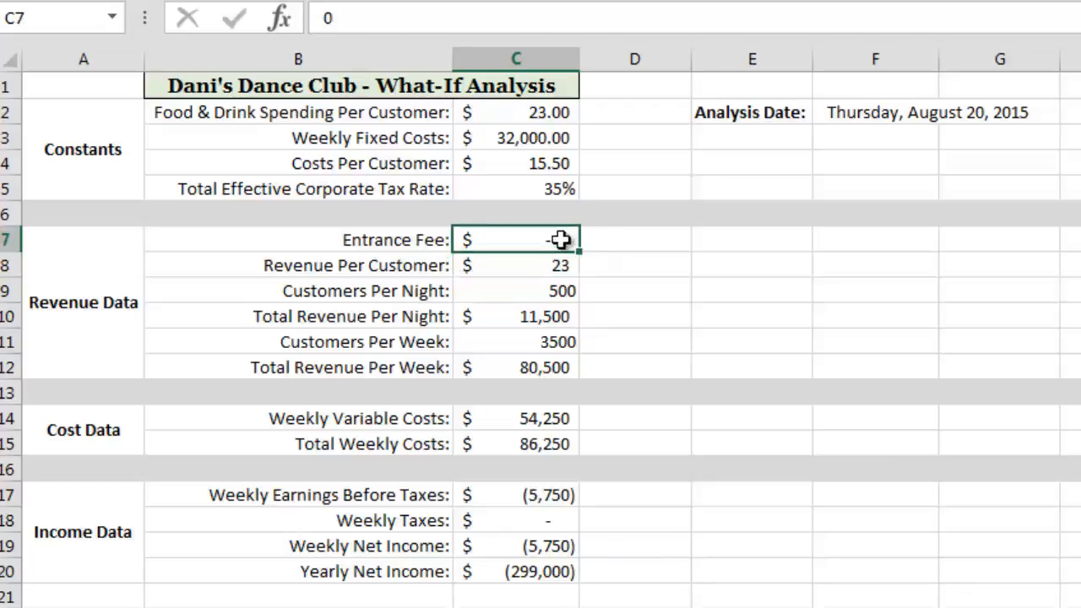
key(BackSpace)
text(1)
key(Return)
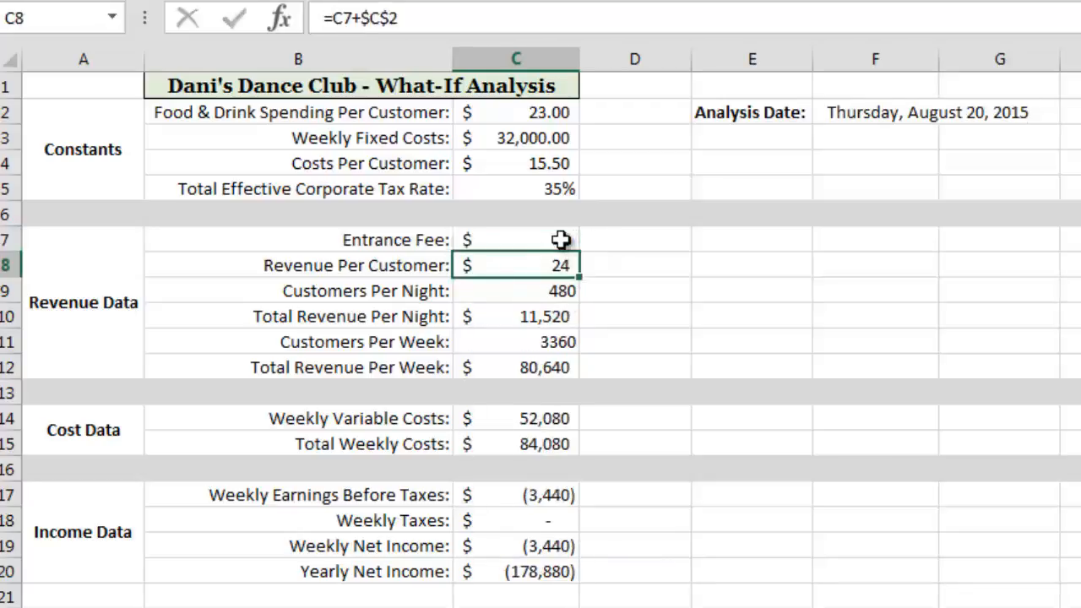
click(560, 239)
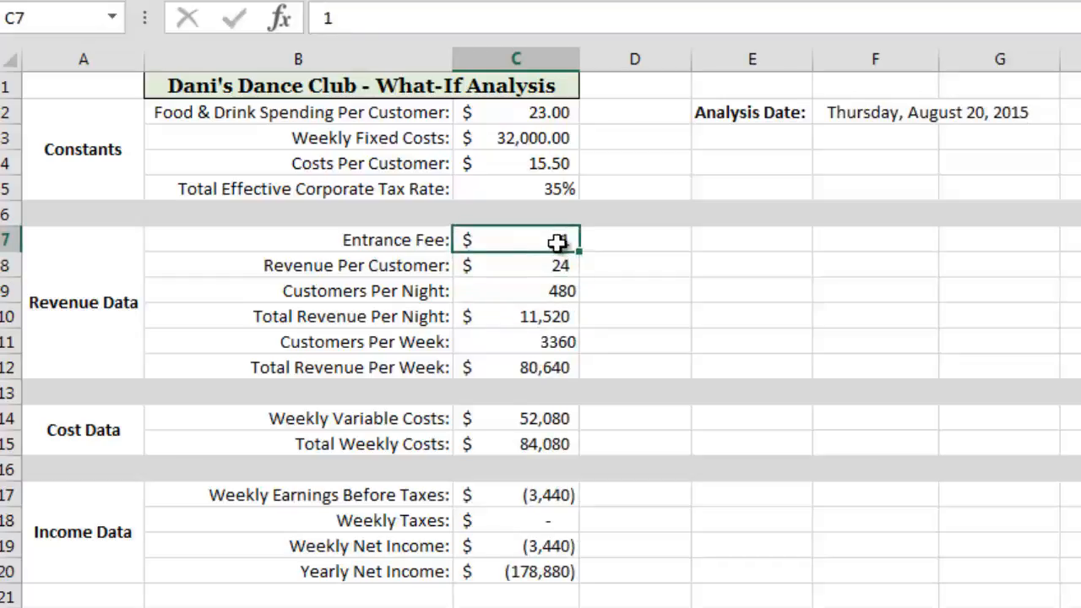
text(2)
key(Return)
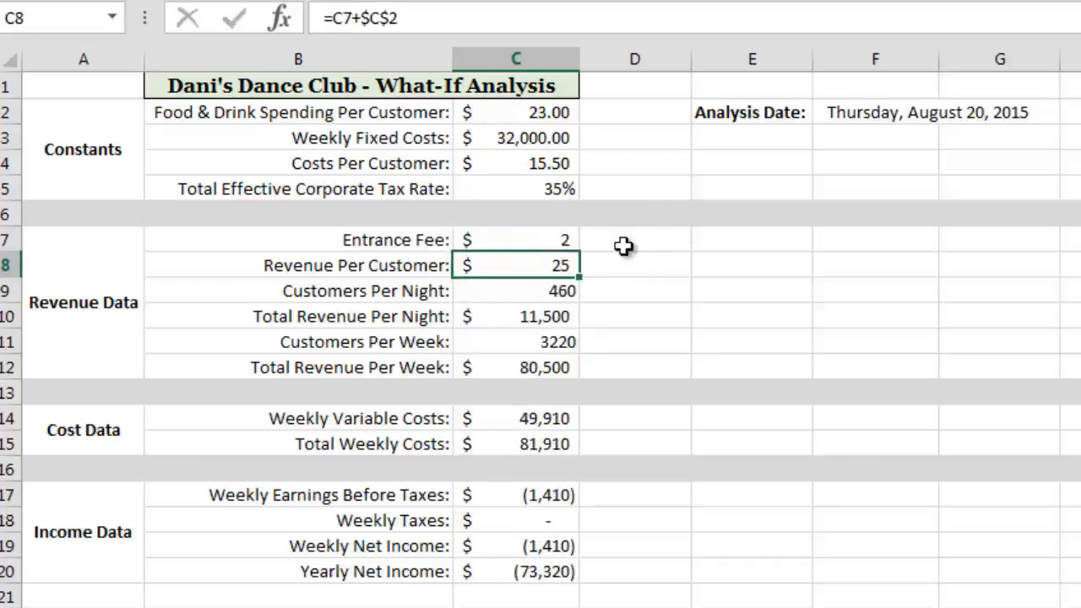
Step: Set the Entrance Fee in C7 to 3
click(507, 244)
text(3)
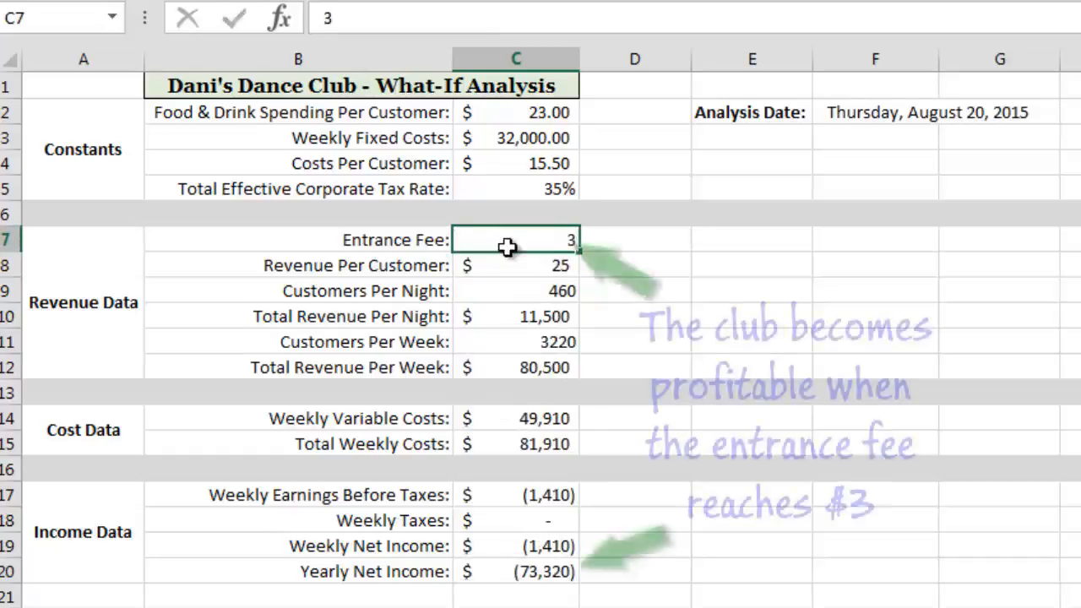
key(Return)
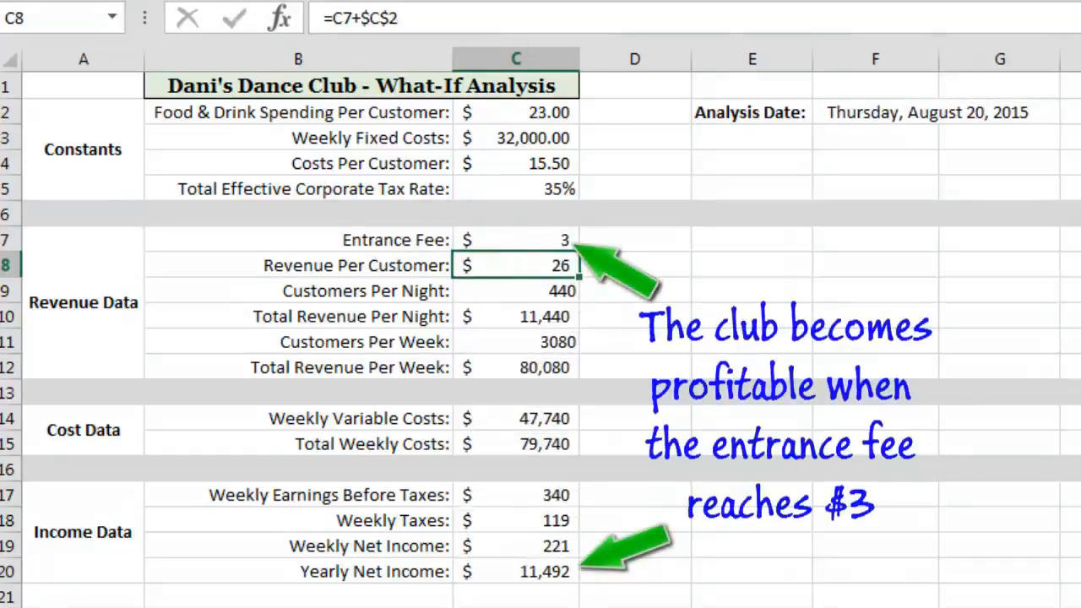
Step: Enter the formula =C7+1 in D7 to raise the Entrance Fee by one dollar from the previous column
click(636, 242)
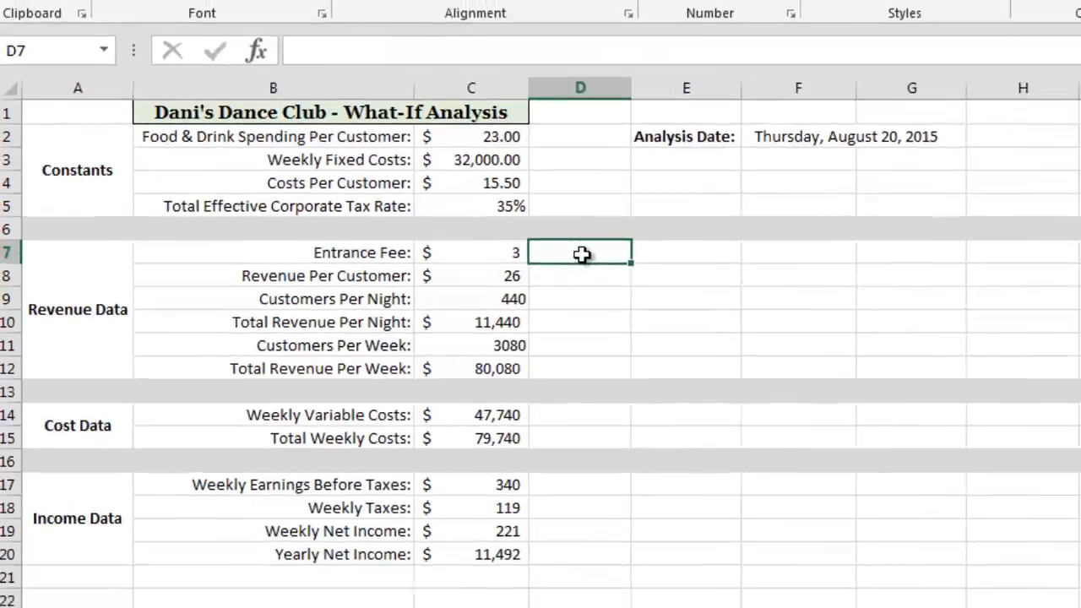
text(=)
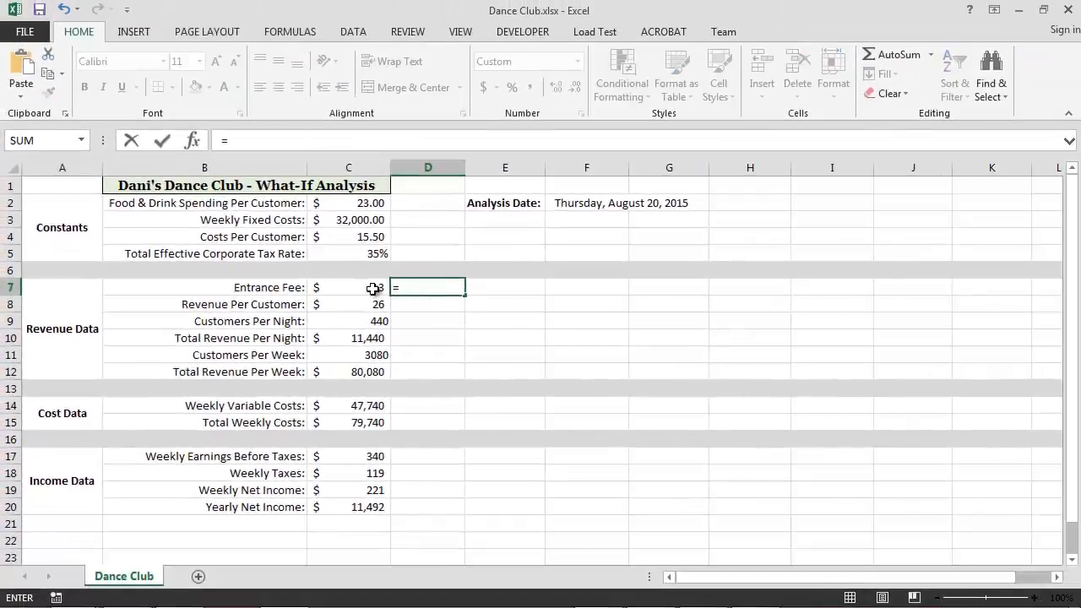
click(372, 287)
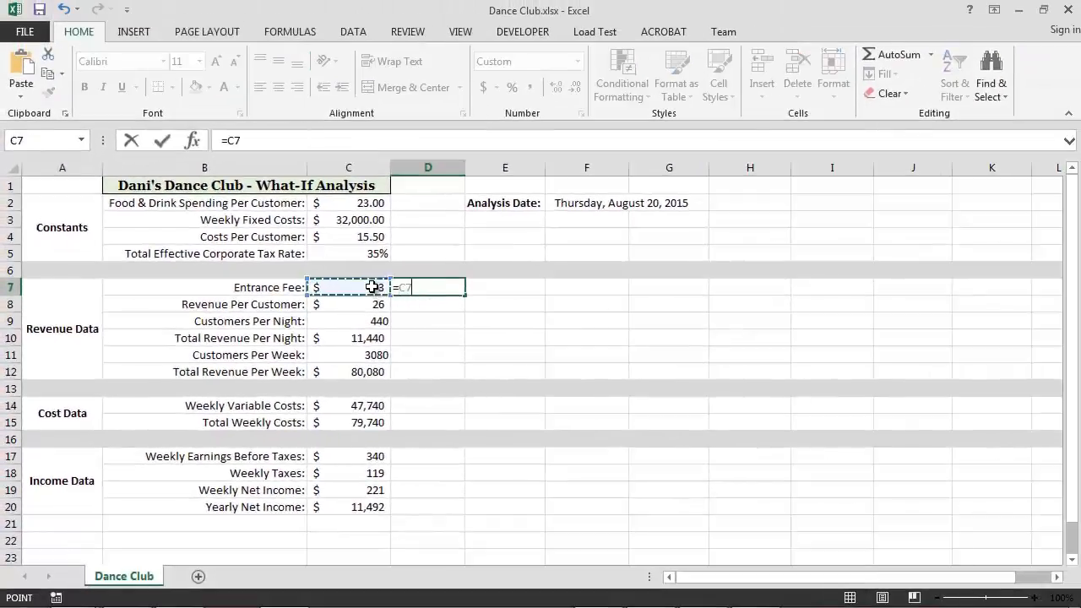
text(+1)
key(Return)
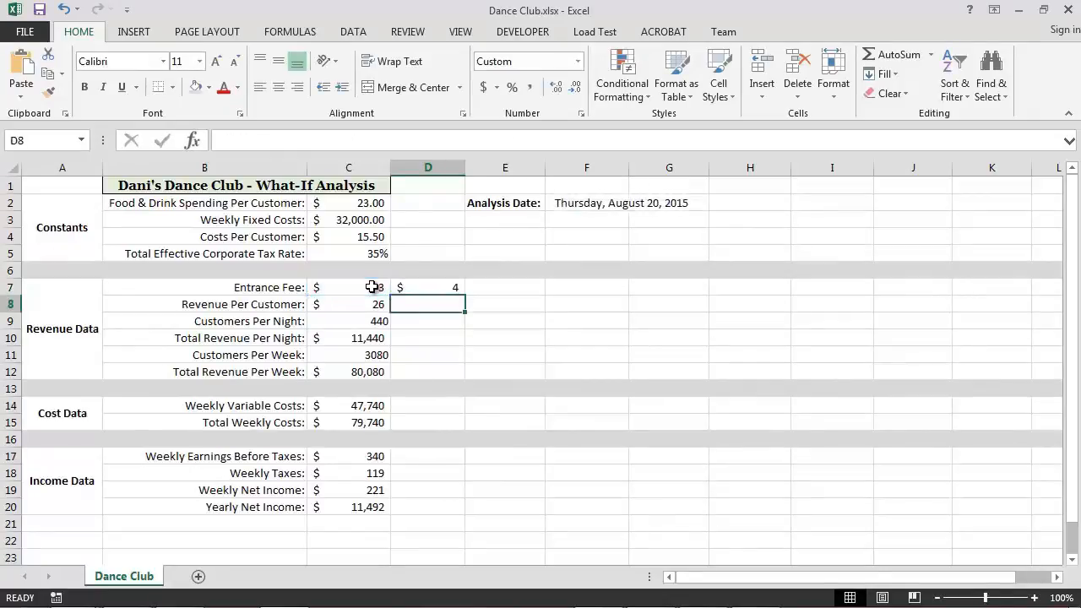
Step: Fill the Entrance Fee formula from D7 across the row to K7
click(429, 289)
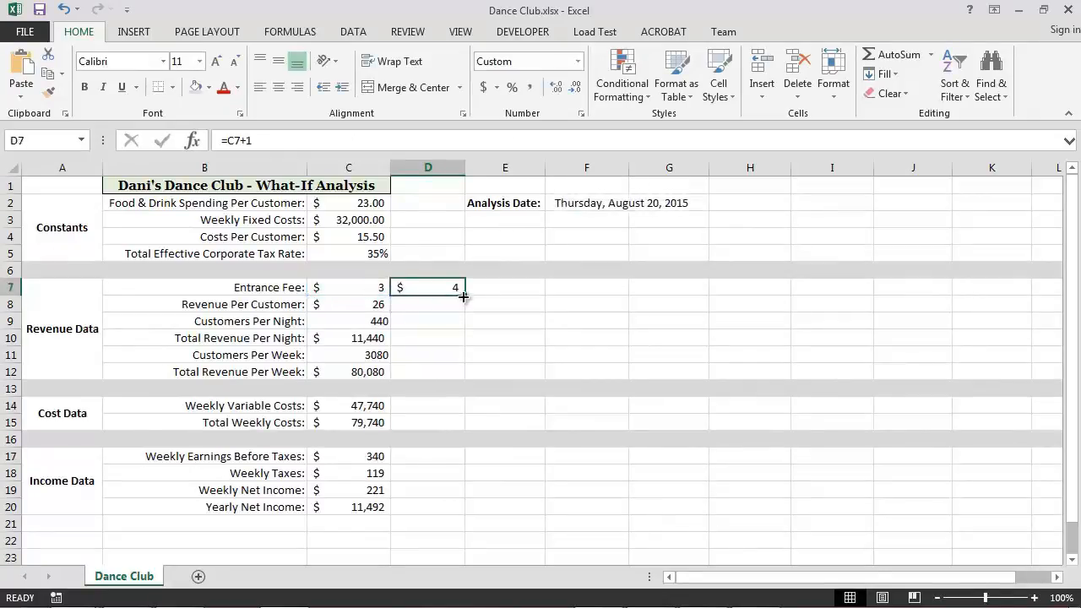
drag(464, 295, 1004, 291)
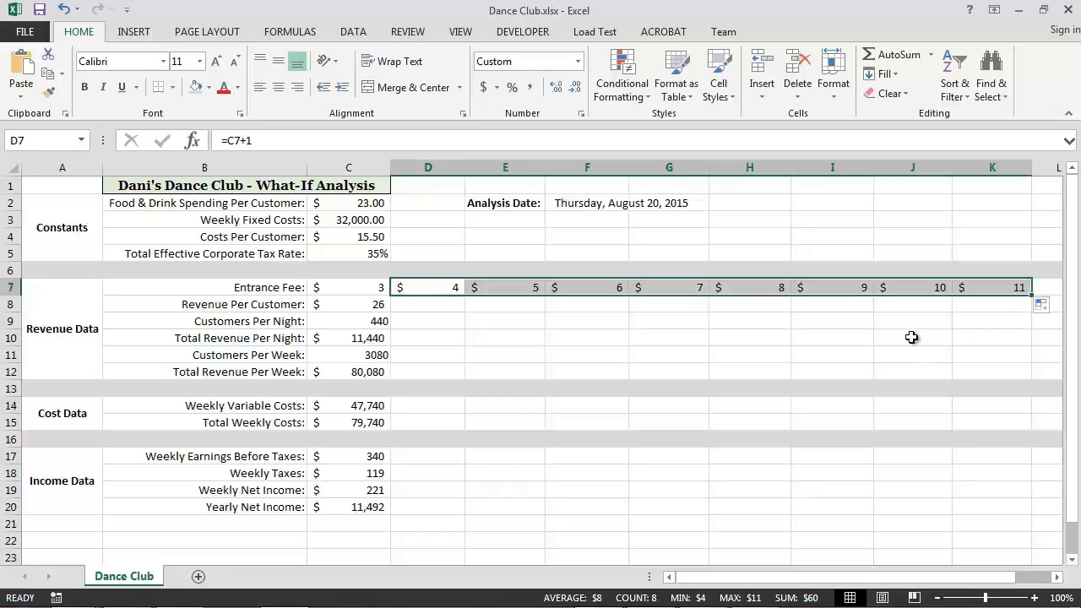
click(856, 338)
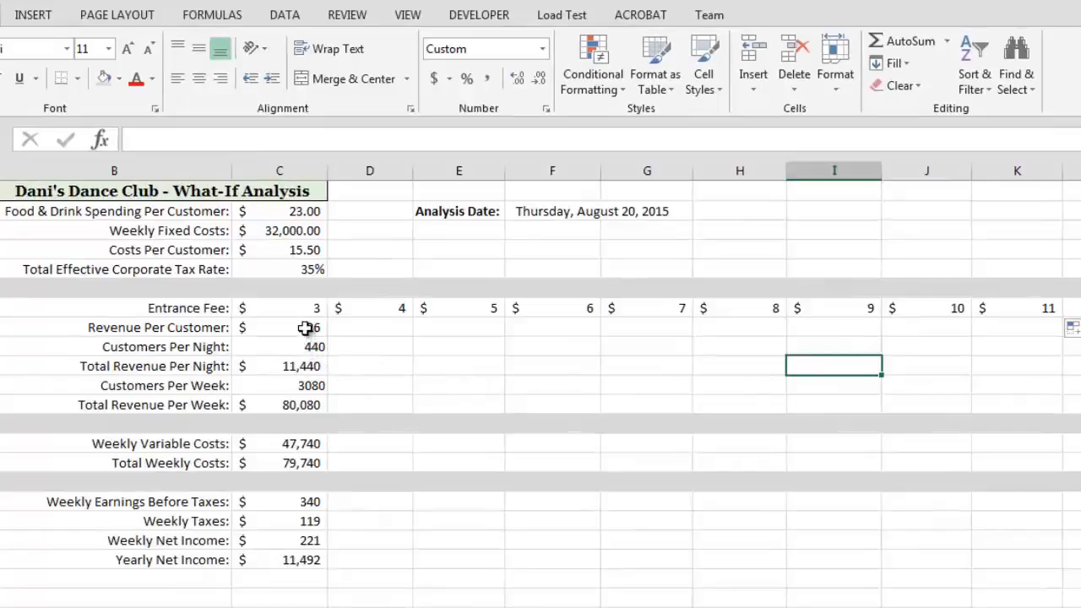
Step: Copy the revenue, cost and income formulas from C8:C20 into D8:K20 and clear the copy selection
drag(305, 327, 285, 553)
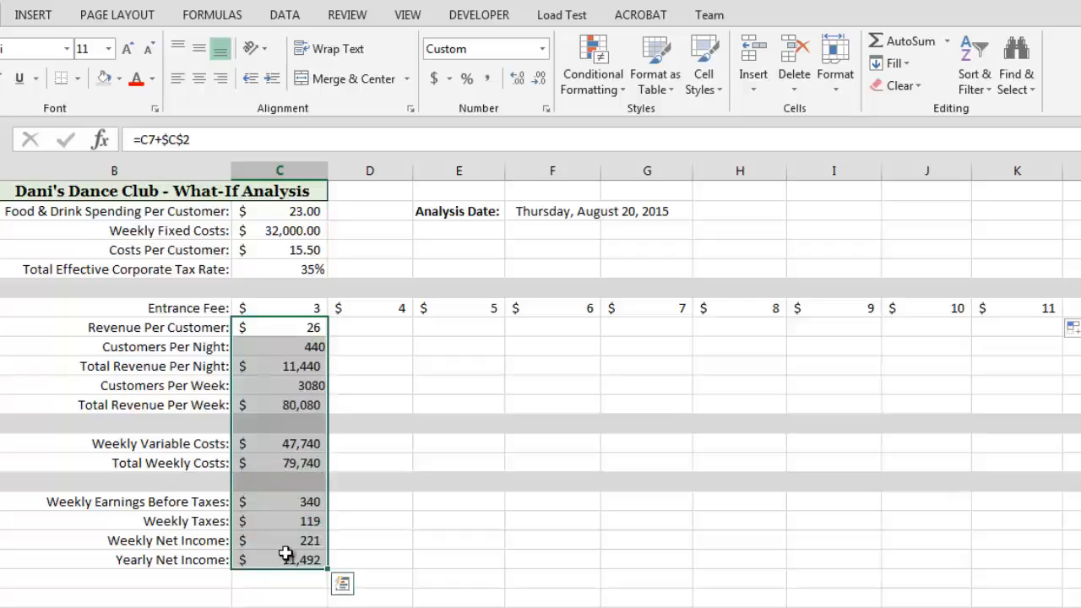
key(ctrl+c)
click(361, 328)
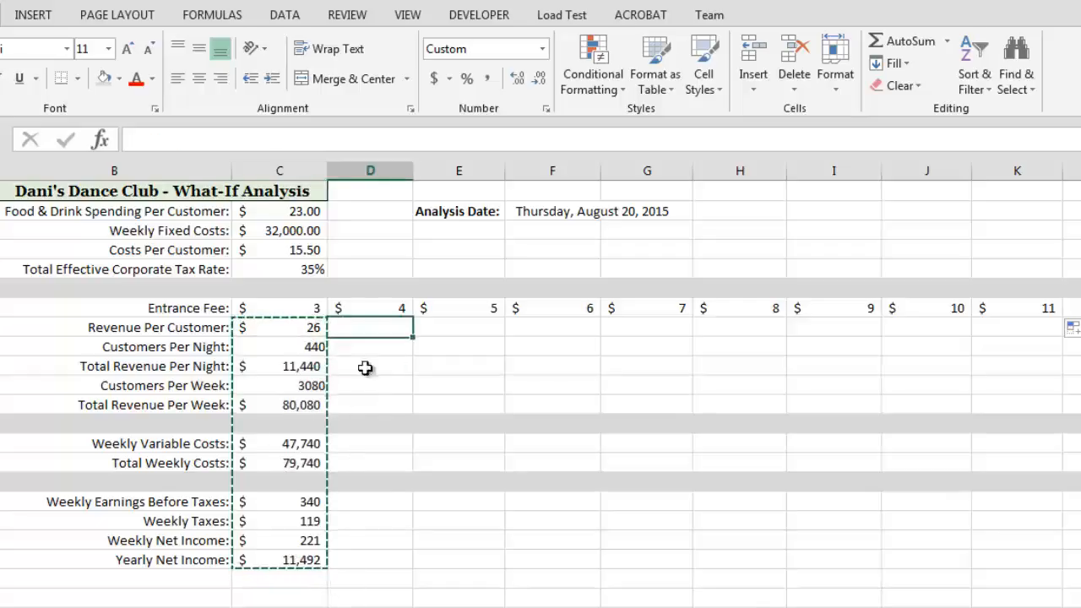
drag(365, 368, 992, 555)
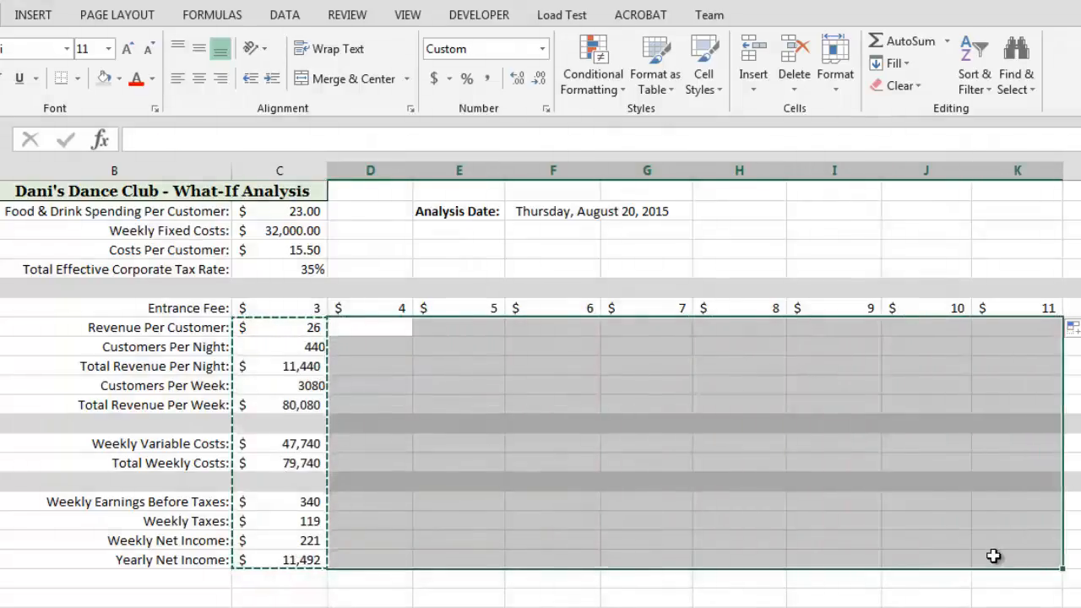
right_click(842, 498)
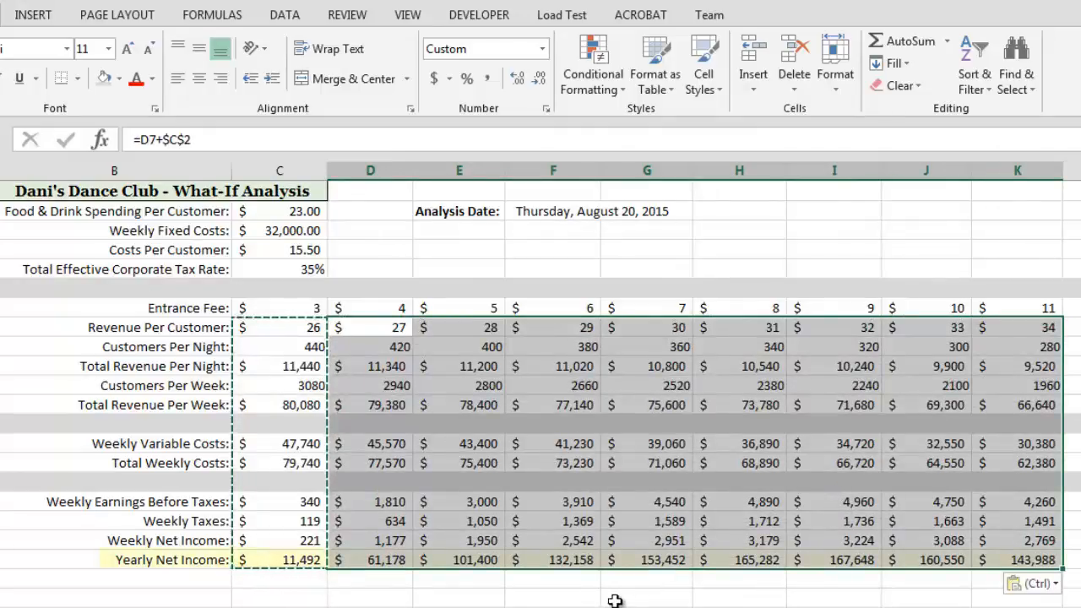
click(615, 600)
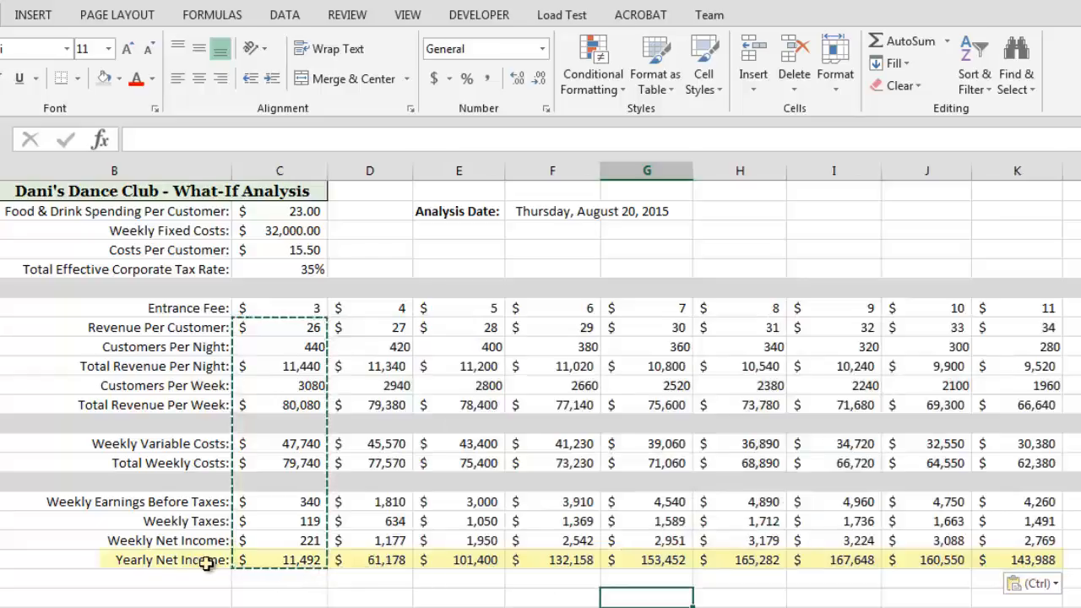
key(Escape)
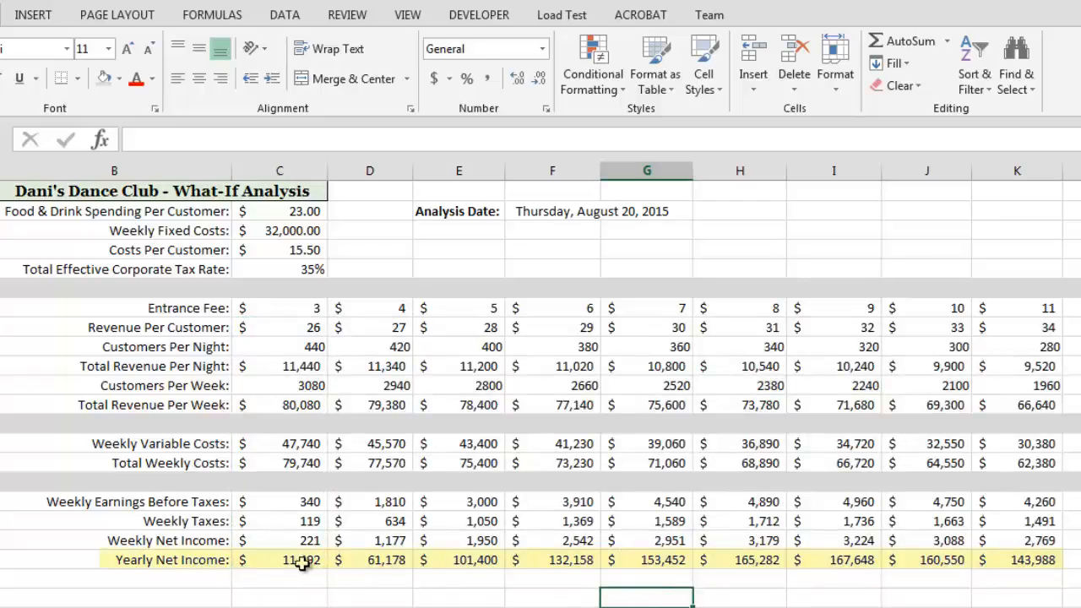
Step: Compare the Yearly Net Income across row 20 and identify the Entrance Fee that gives the maximum profit
drag(302, 568, 835, 559)
click(864, 594)
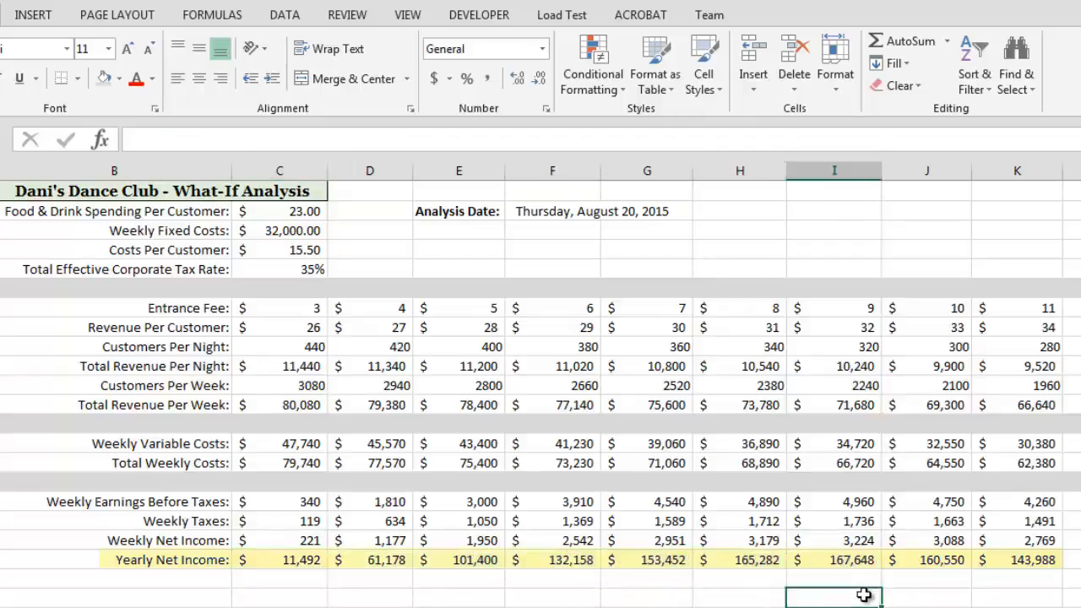
drag(933, 564, 1021, 562)
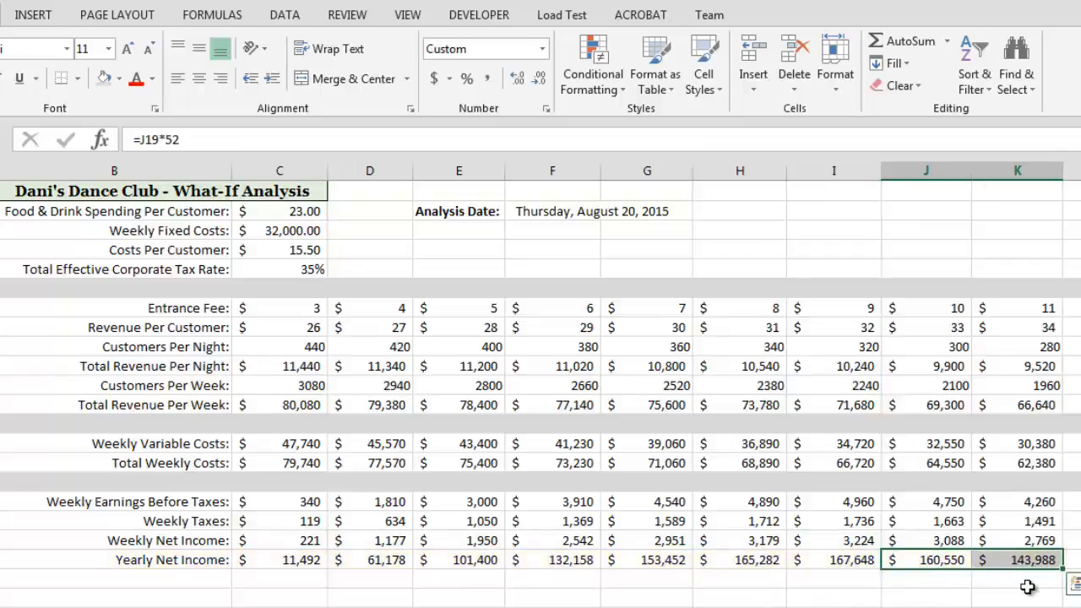
click(1025, 585)
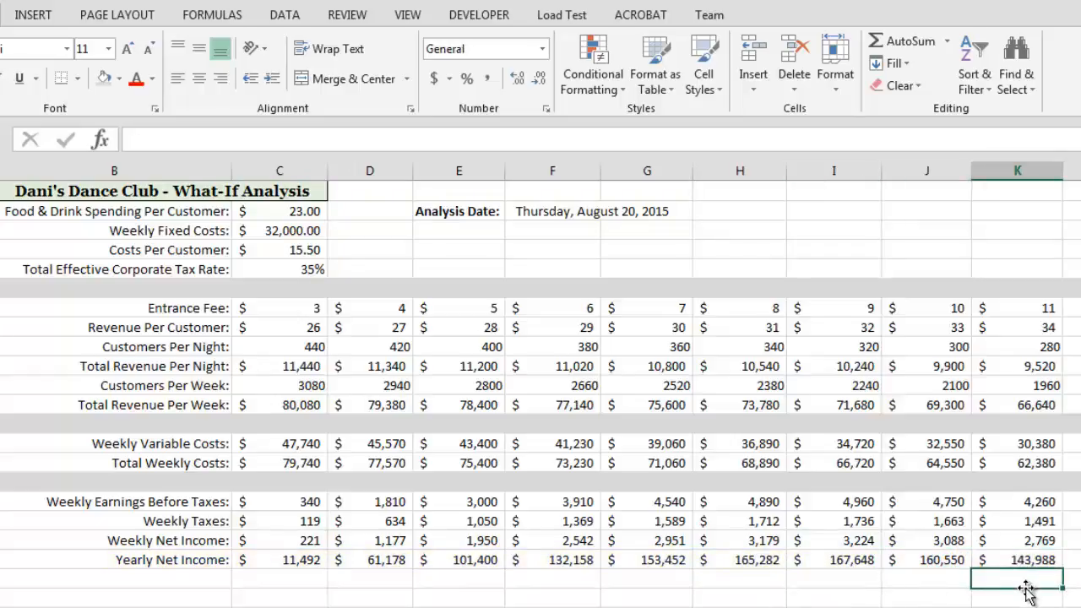
click(866, 561)
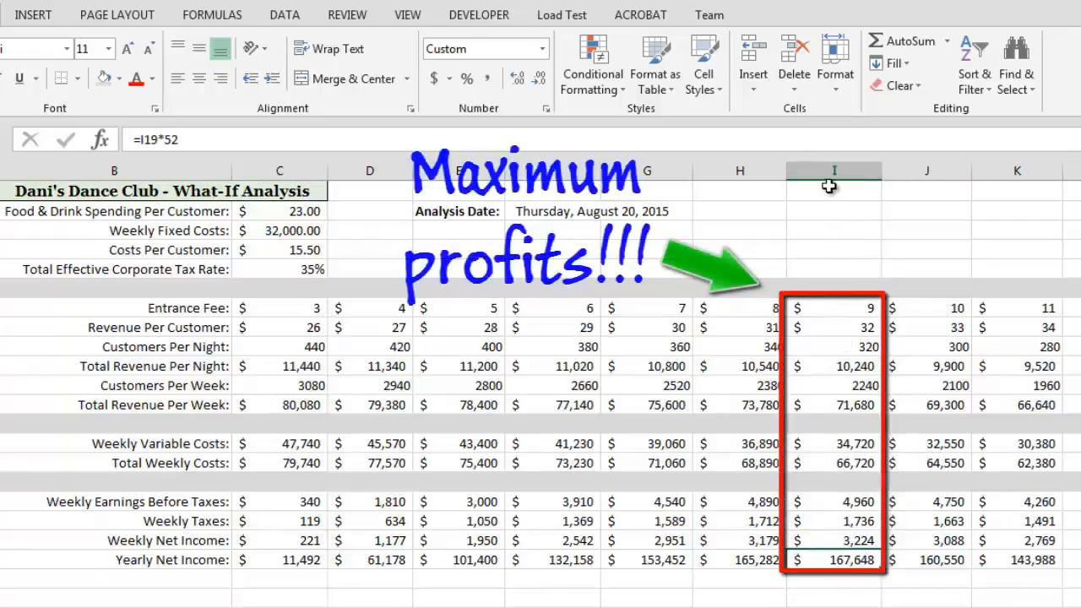
click(833, 172)
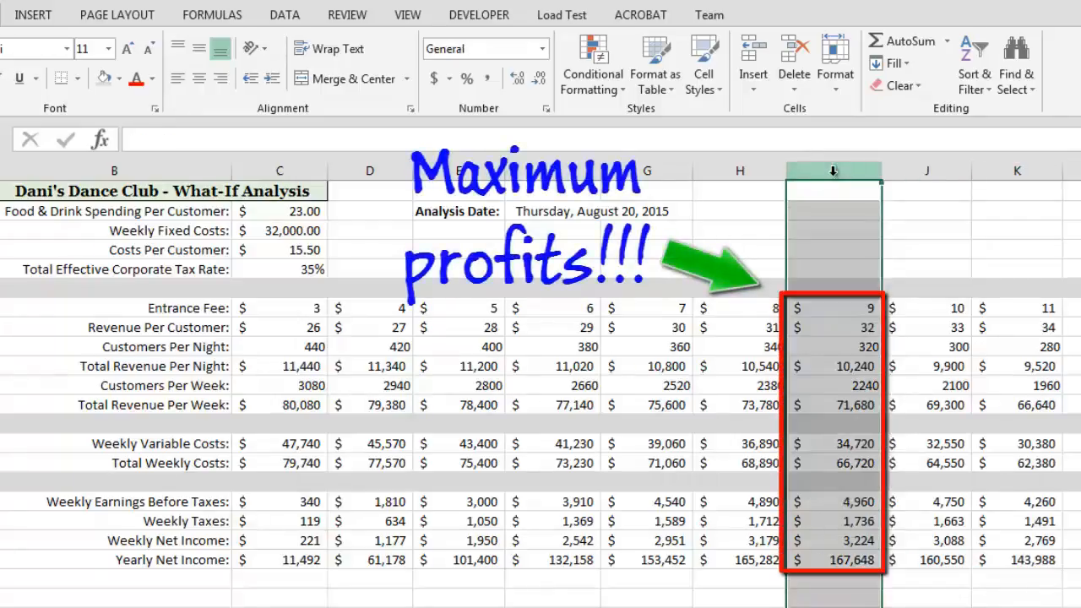
click(842, 308)
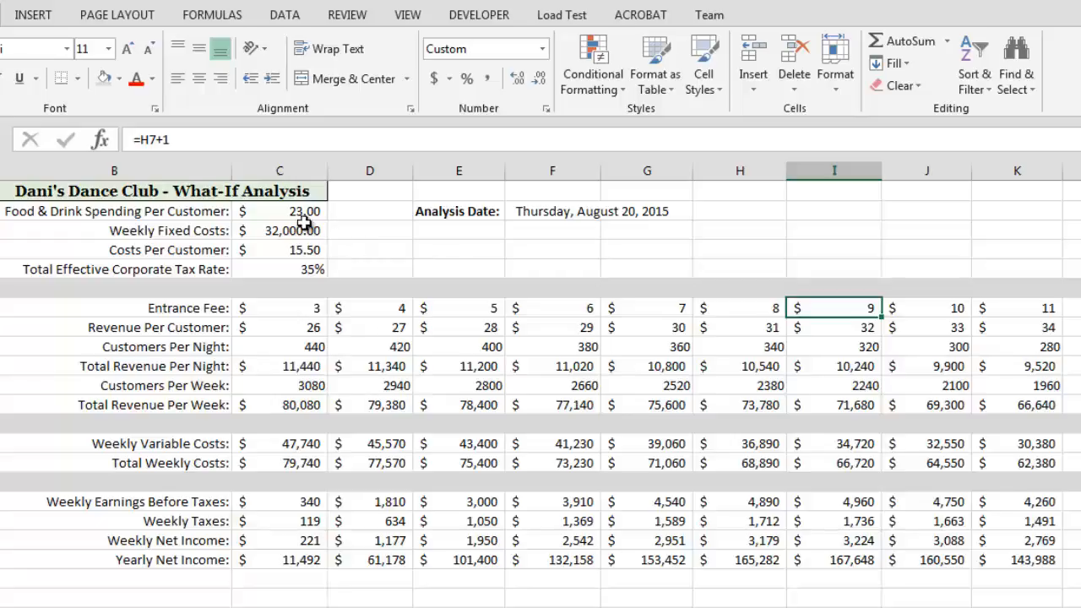
Step: Set Food & Drink Spending Per Customer in C2 to 26 and check which Entrance Fee yields the highest Yearly Net Income
click(260, 211)
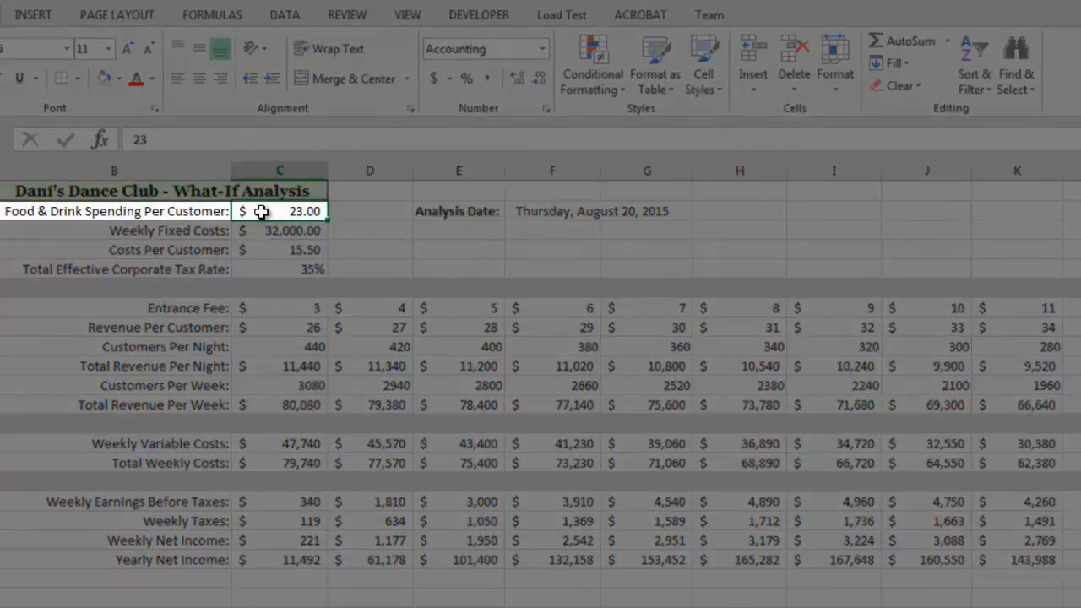
text(26)
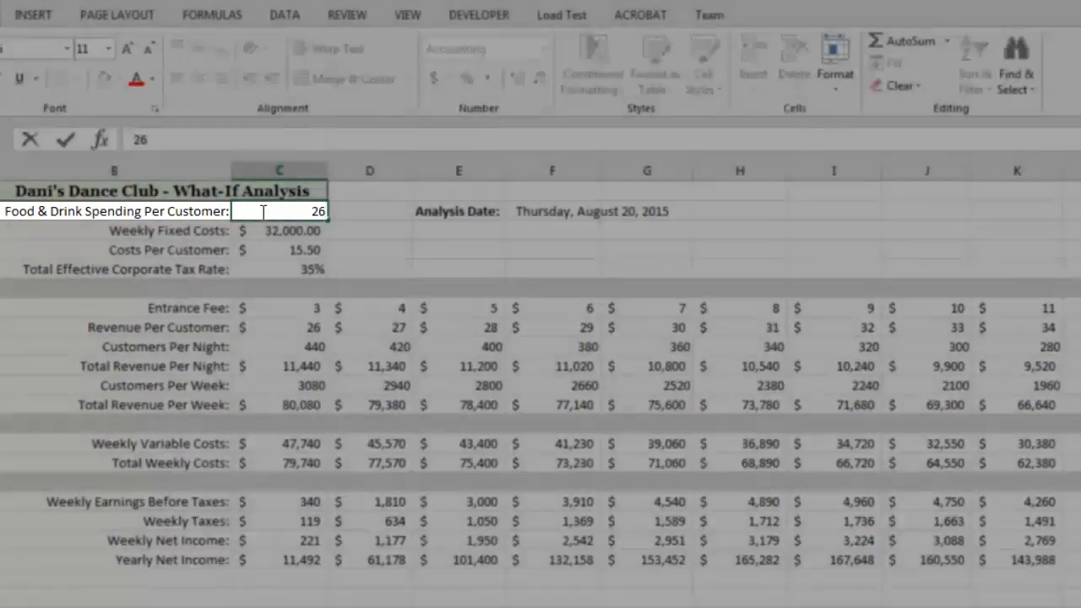
key(Return)
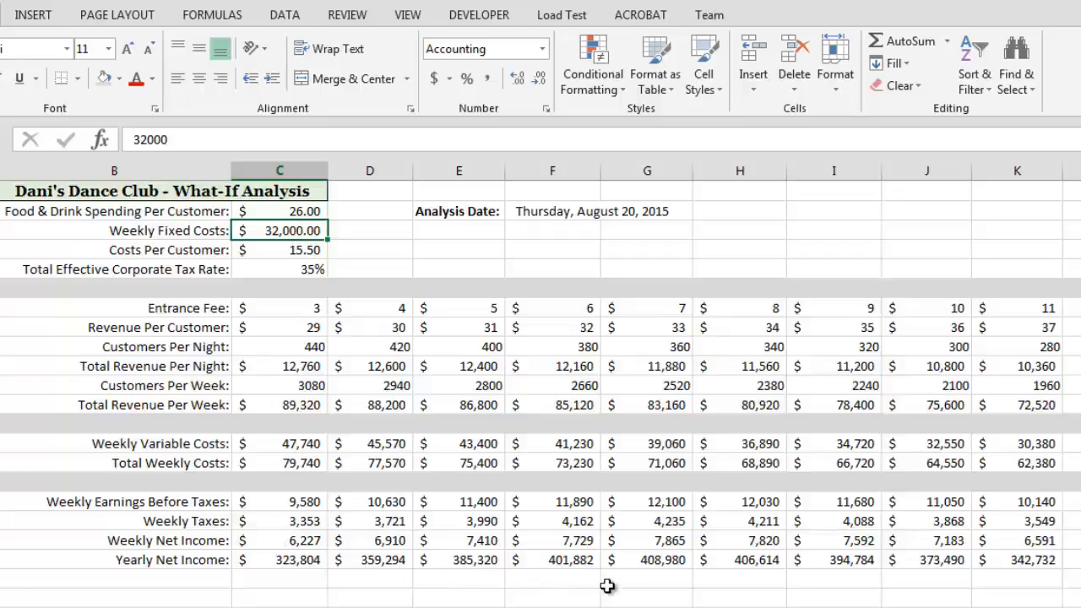
click(663, 564)
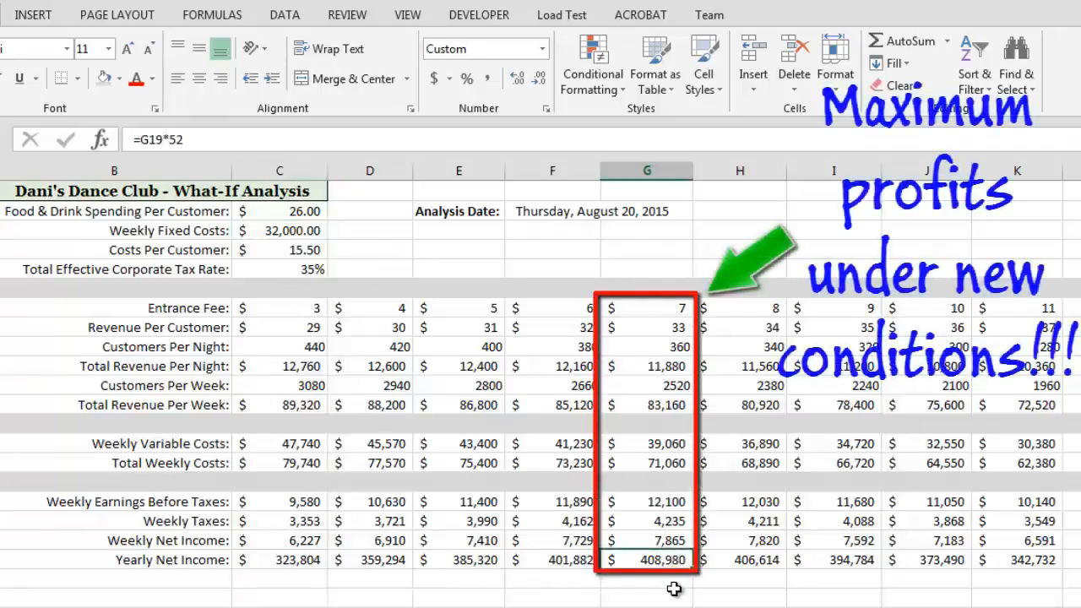
click(655, 308)
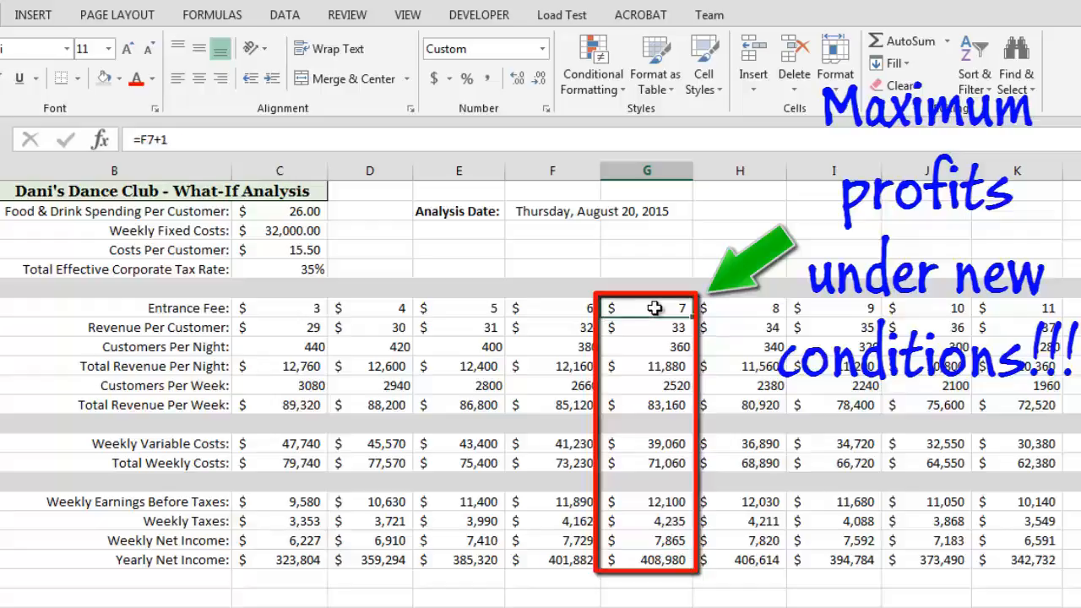